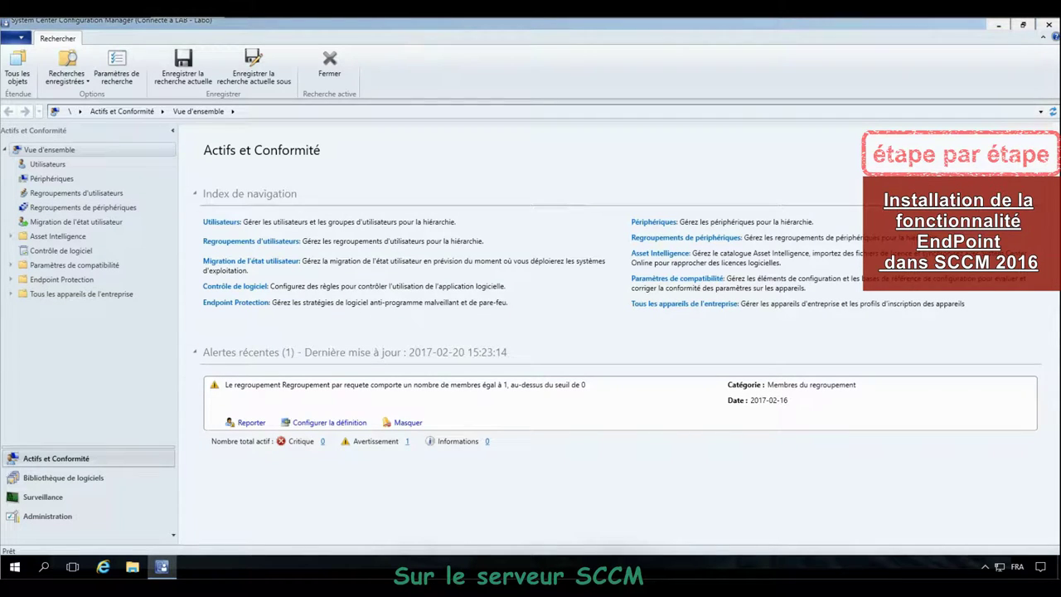
- Start adding site system roles to the LAB - Labo primary site from the site configuration in Administration
click(25, 521)
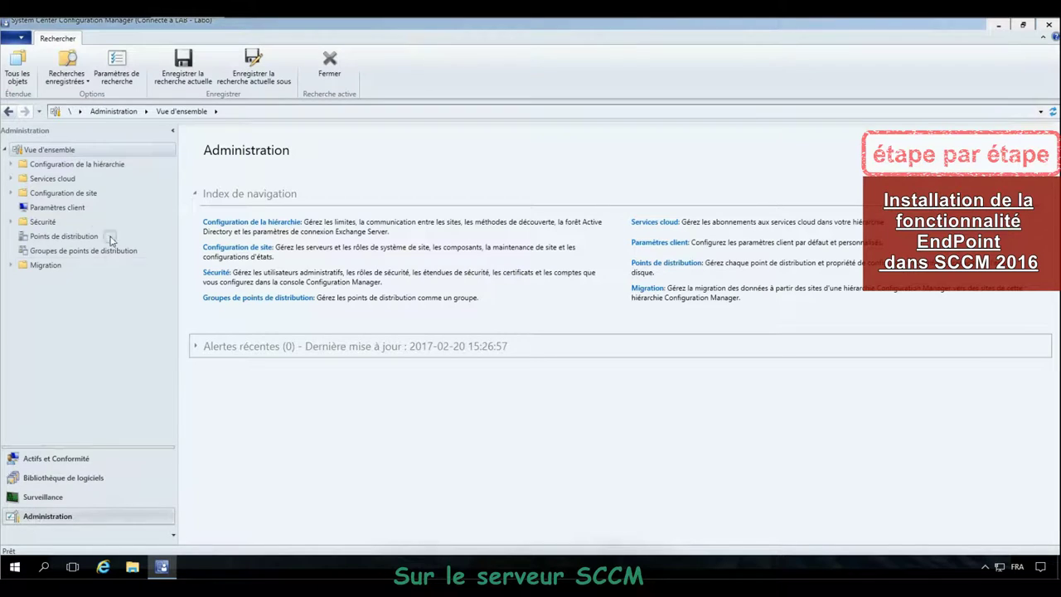
click(56, 195)
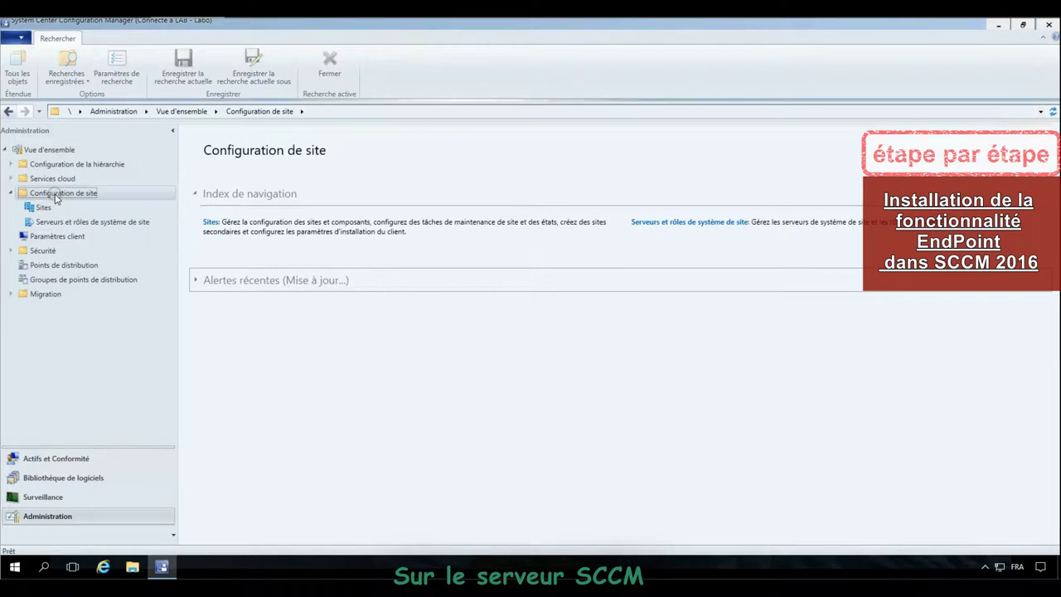
click(43, 208)
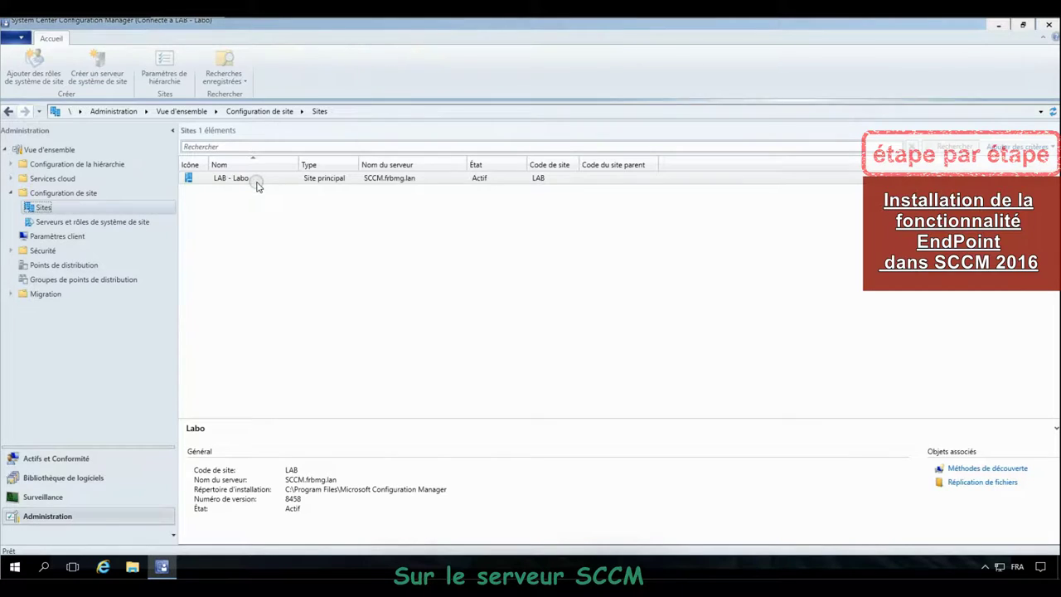
click(257, 183)
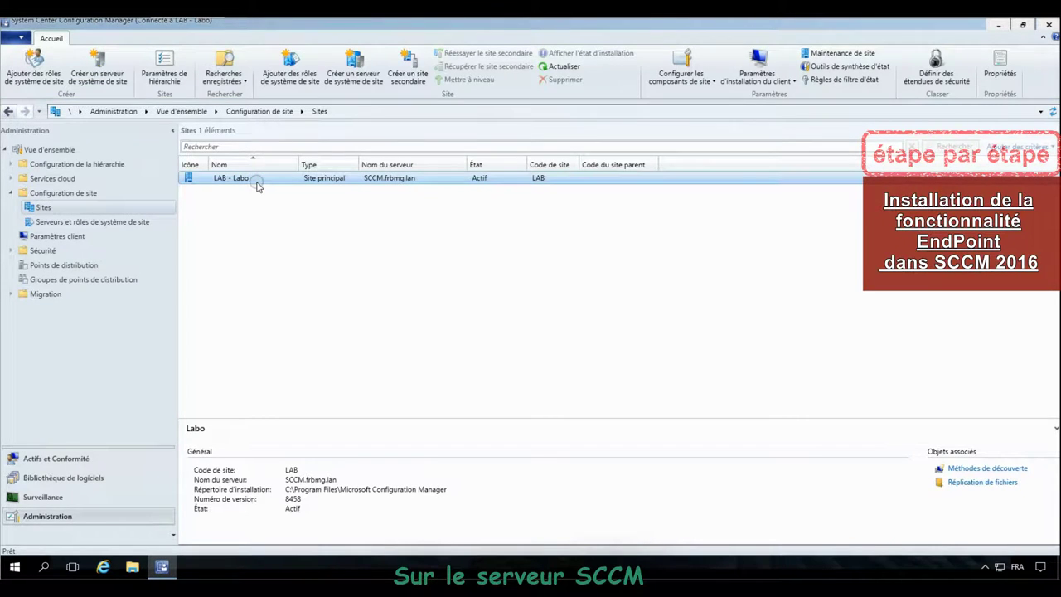
click(289, 70)
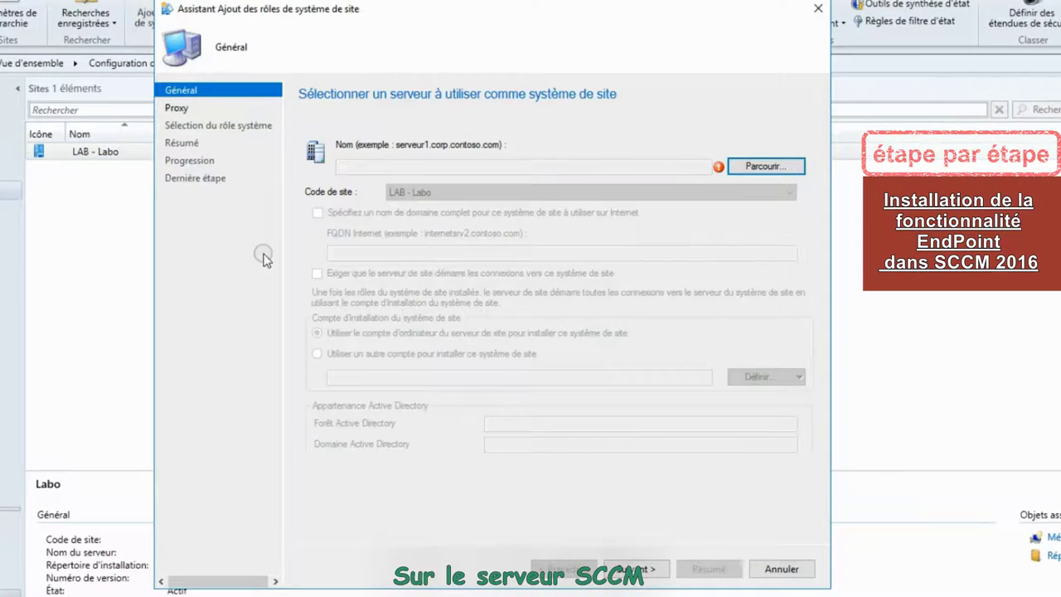
- Choose SCCM.frbmg.lan as the site system server and continue to the role selection without an Internet proxy
click(776, 173)
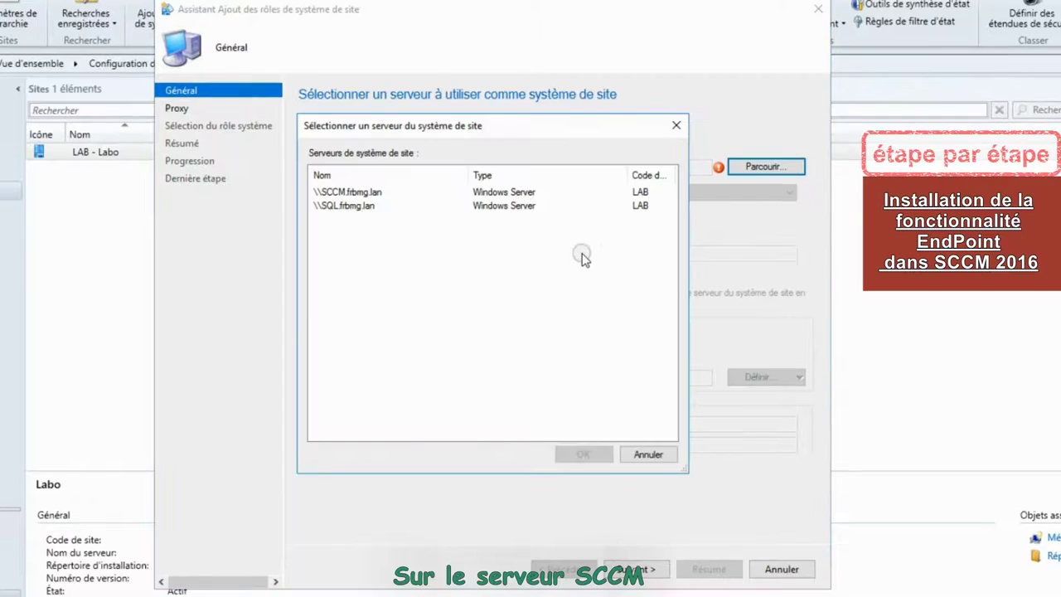
click(335, 192)
click(584, 454)
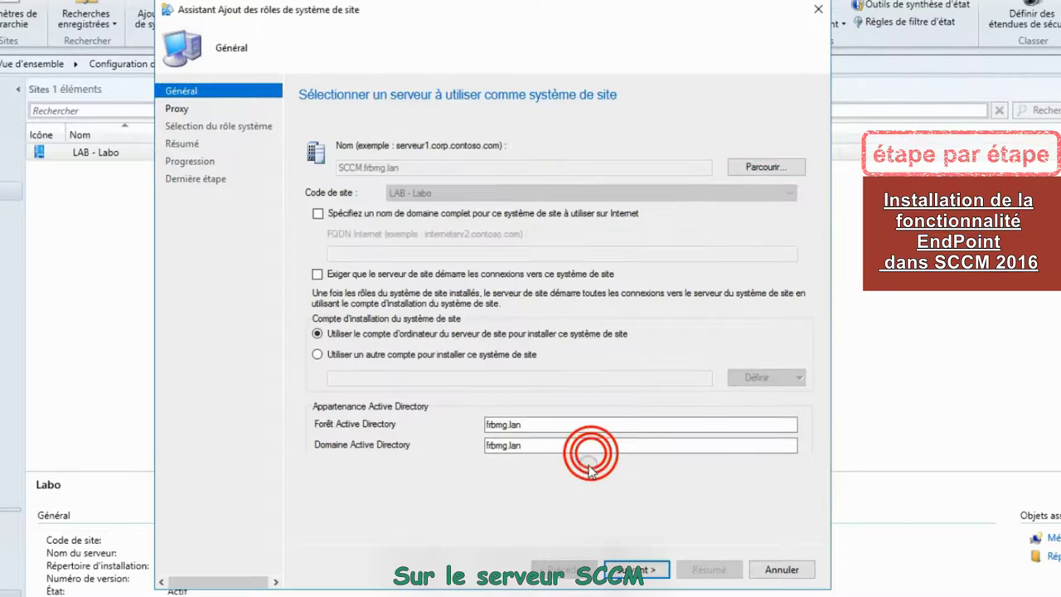
click(639, 569)
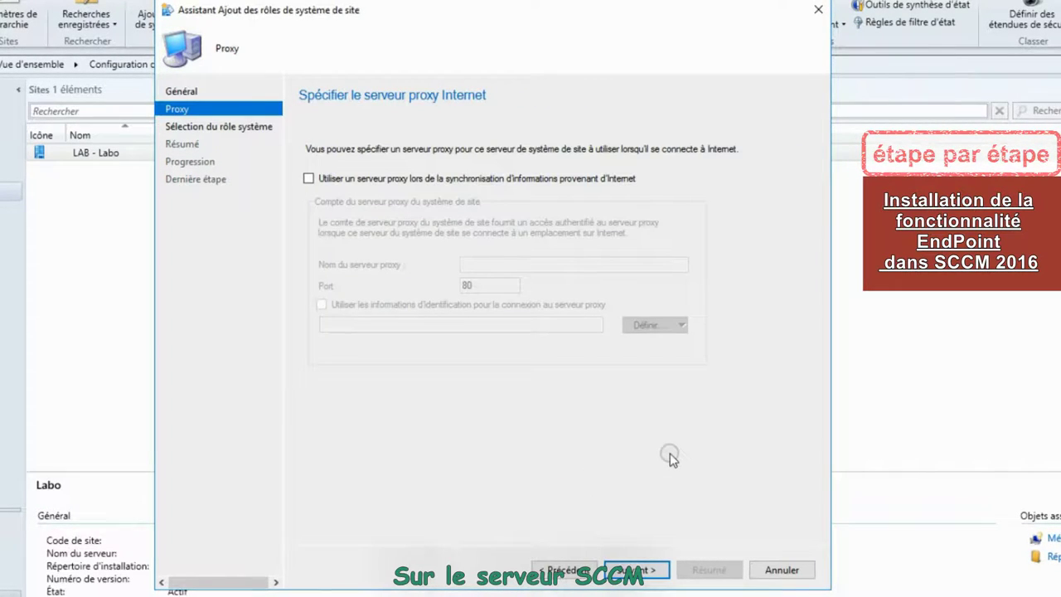
click(643, 569)
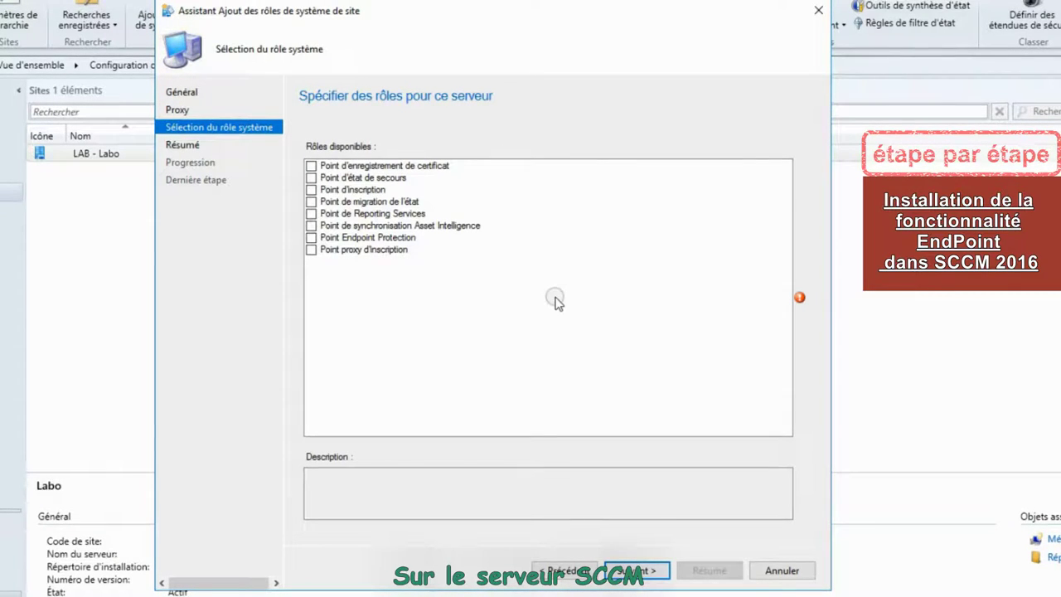
- Install the Point Endpoint Protection role without joining Cloud Protection Service, and finish the wizard
click(309, 237)
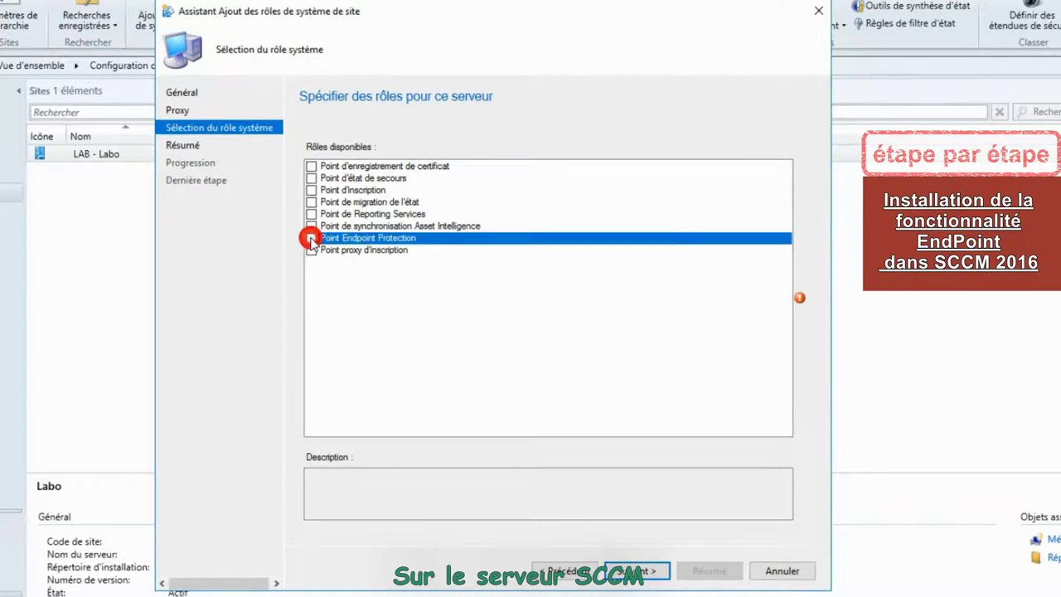
click(638, 397)
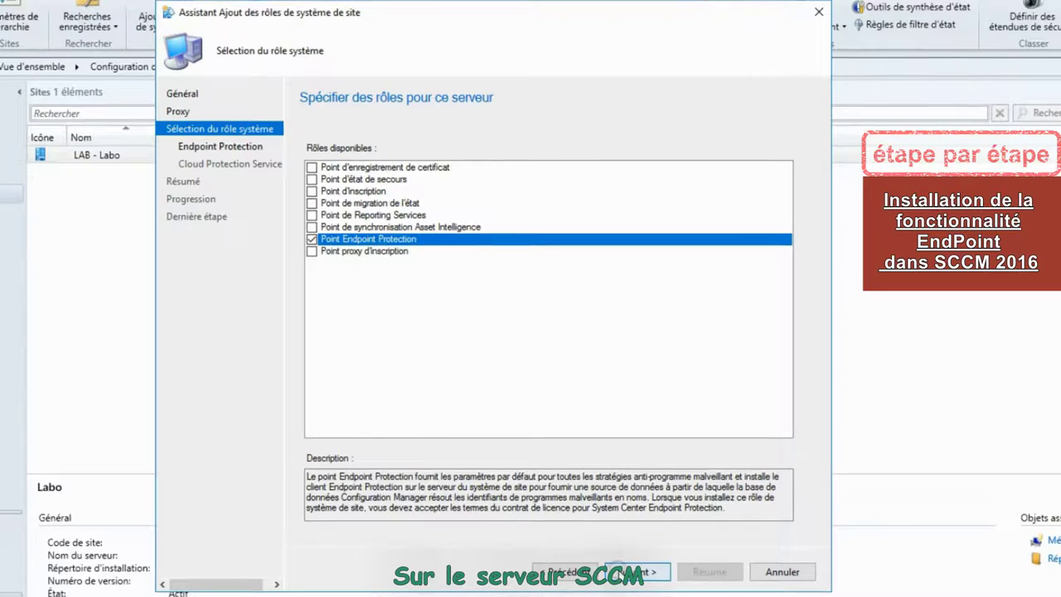
click(631, 572)
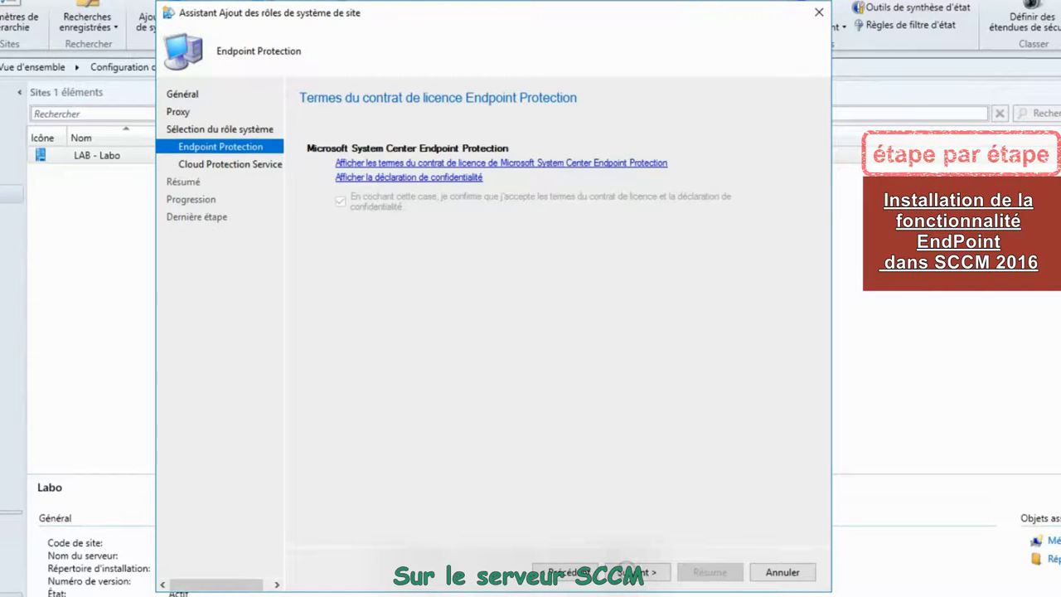
click(640, 572)
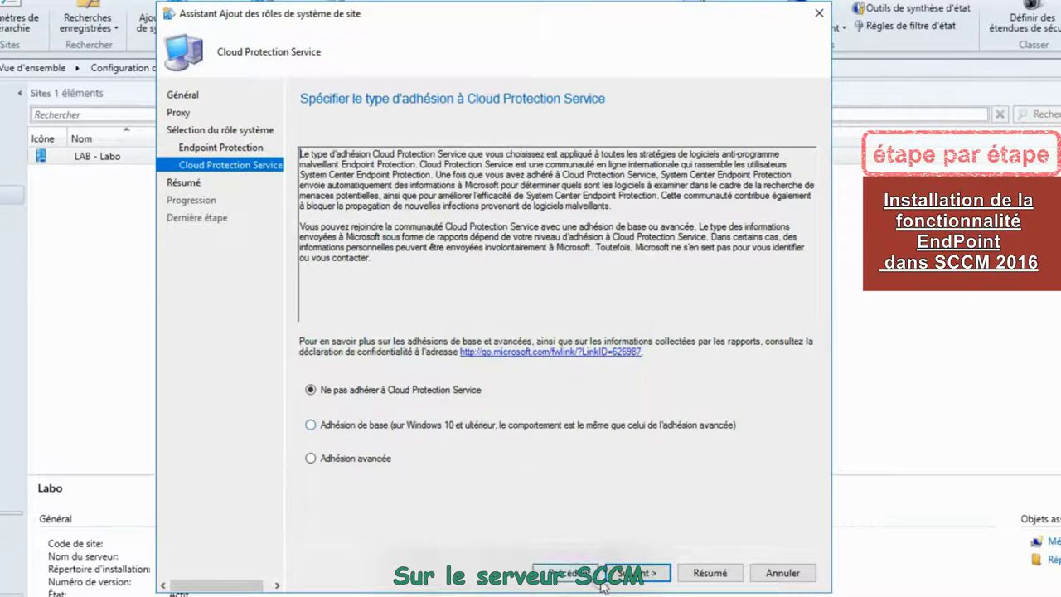
click(634, 572)
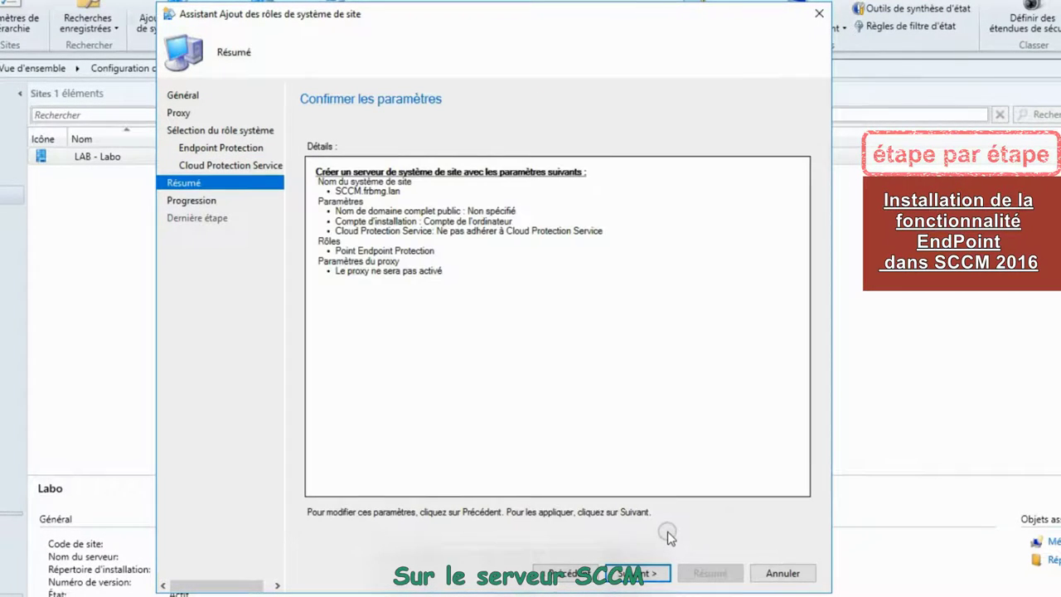
click(646, 572)
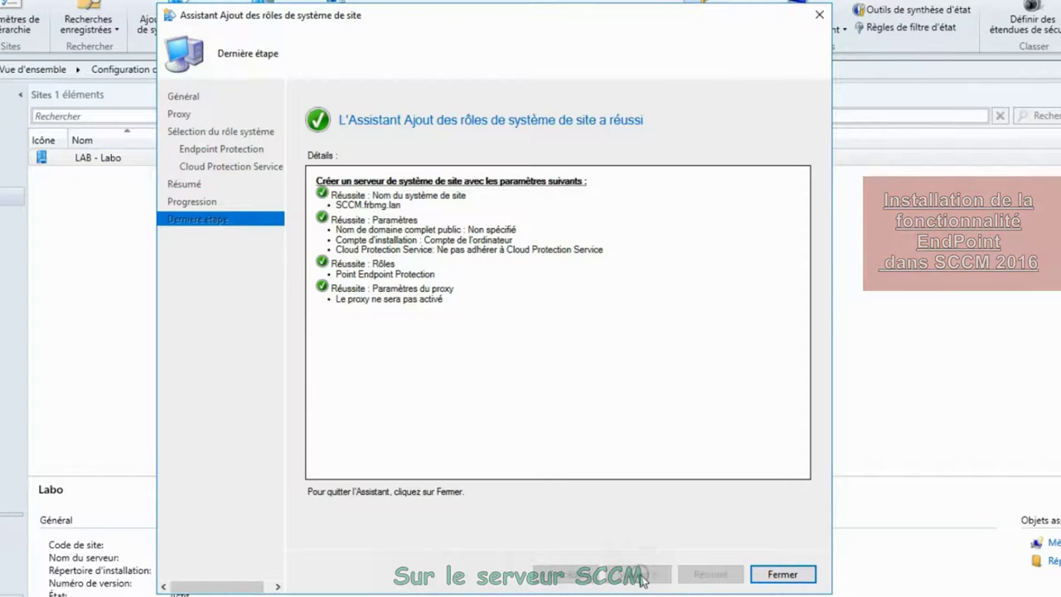
click(783, 574)
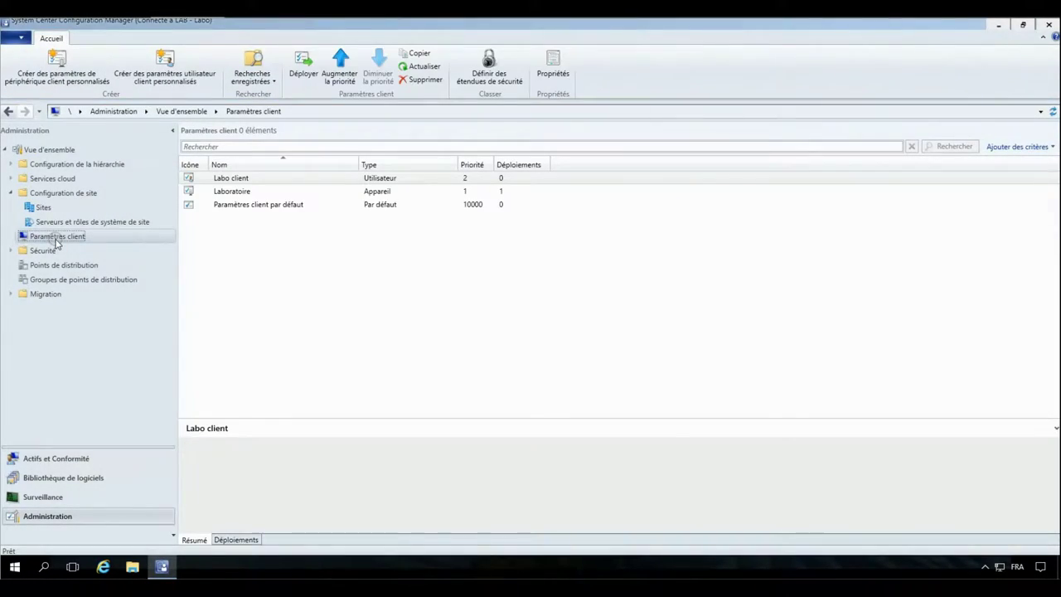
- Create custom client device settings named EndPoint, described as "Configuration du client EndPoint", and include the Endpoint Protection settings
right_click(56, 242)
click(209, 249)
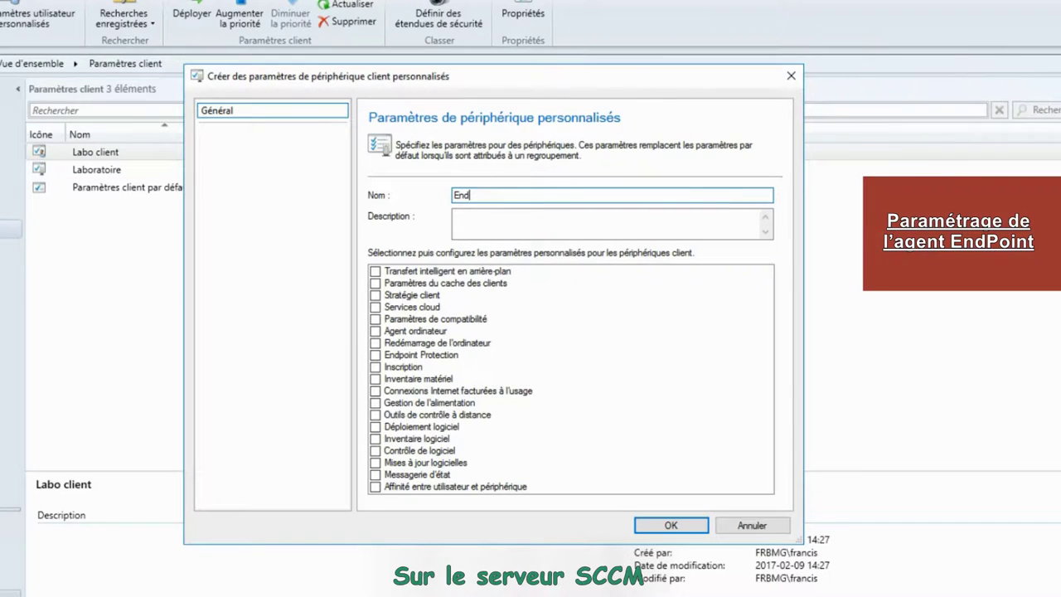
text(Point)
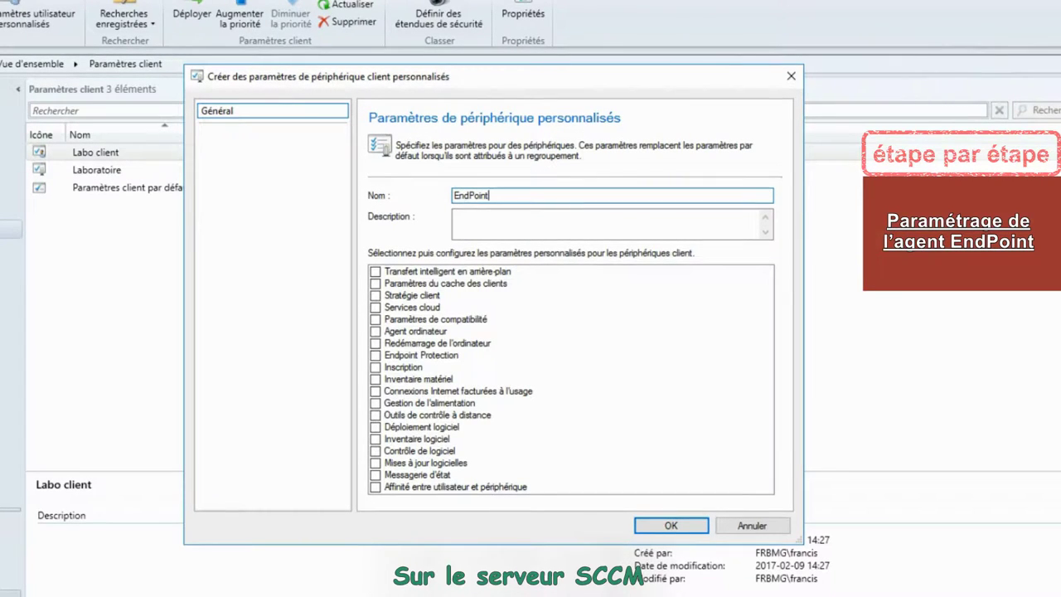
click(515, 219)
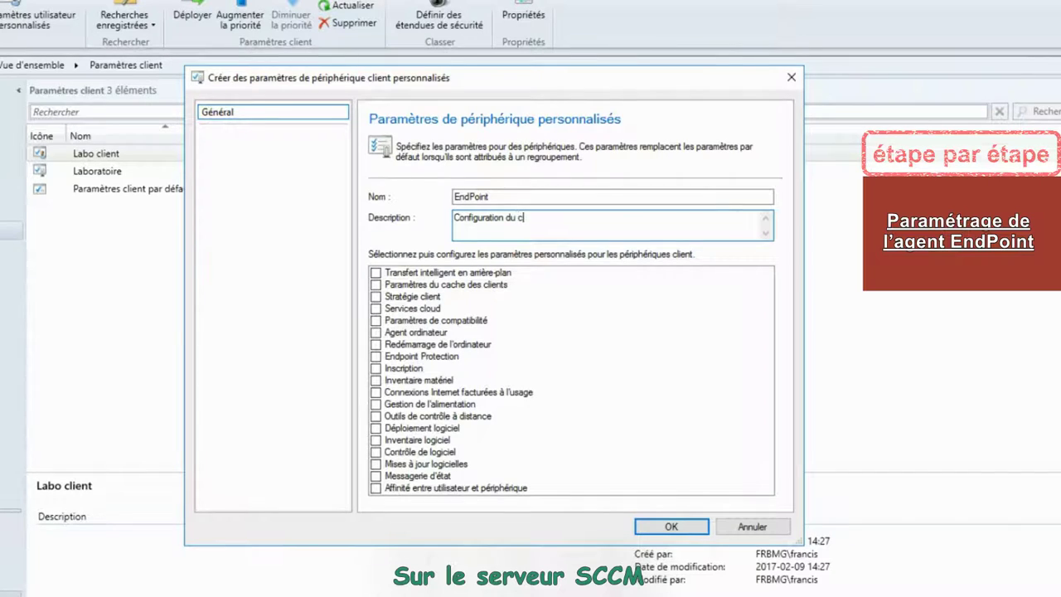
text(ndPoint)
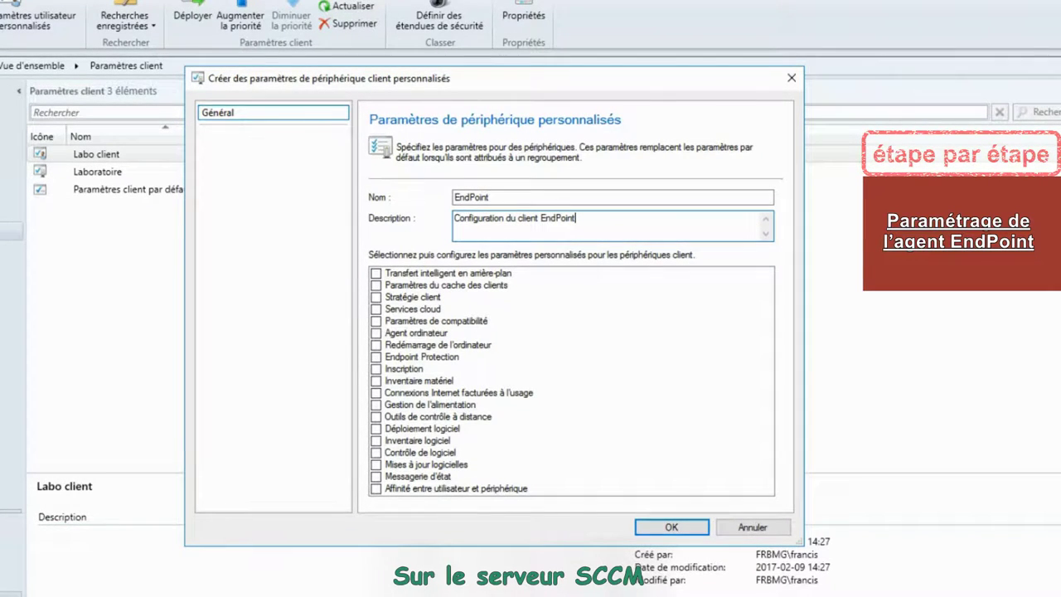
click(376, 358)
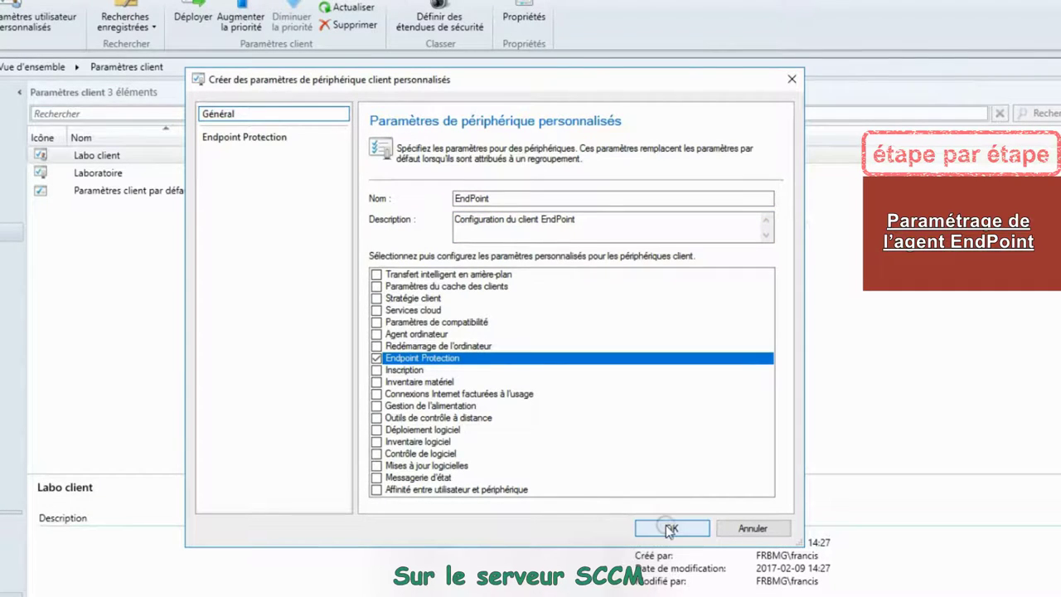
- Set management of the Endpoint Protection client on client computers to Oui, review the remaining options, and save the device settings
click(256, 141)
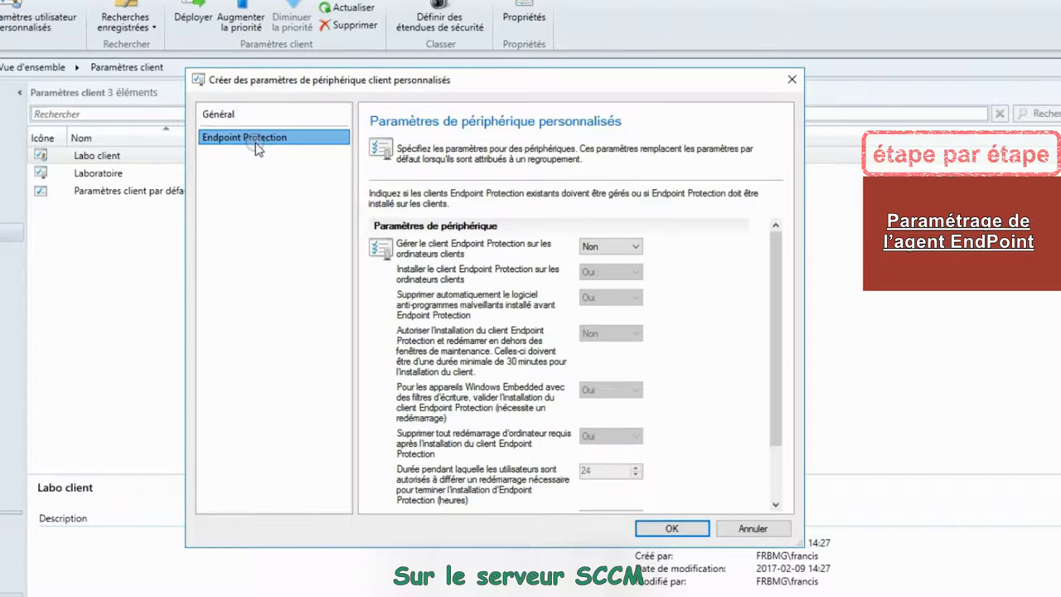
click(621, 247)
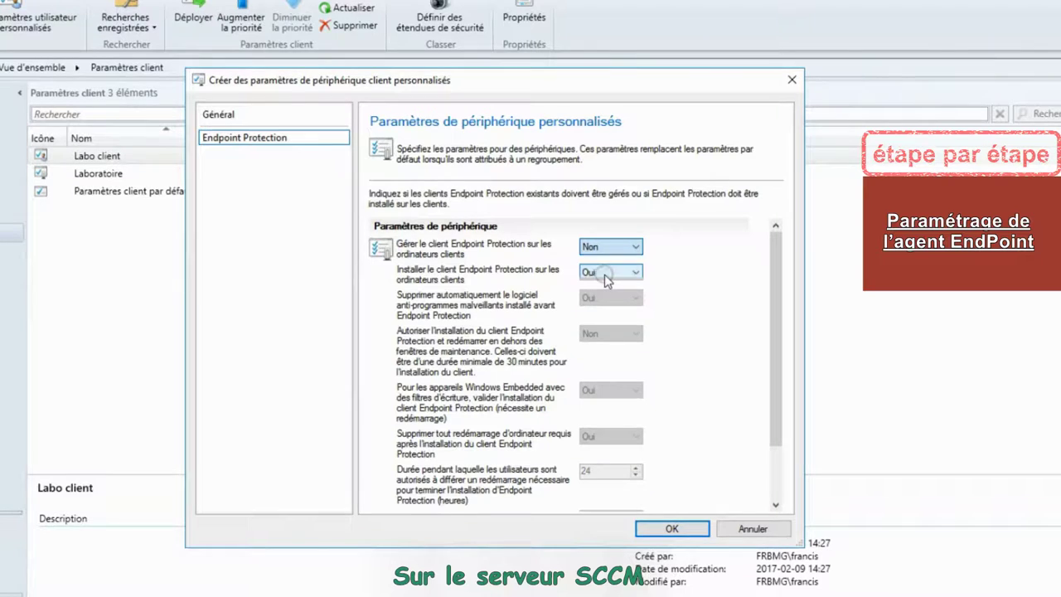
click(604, 275)
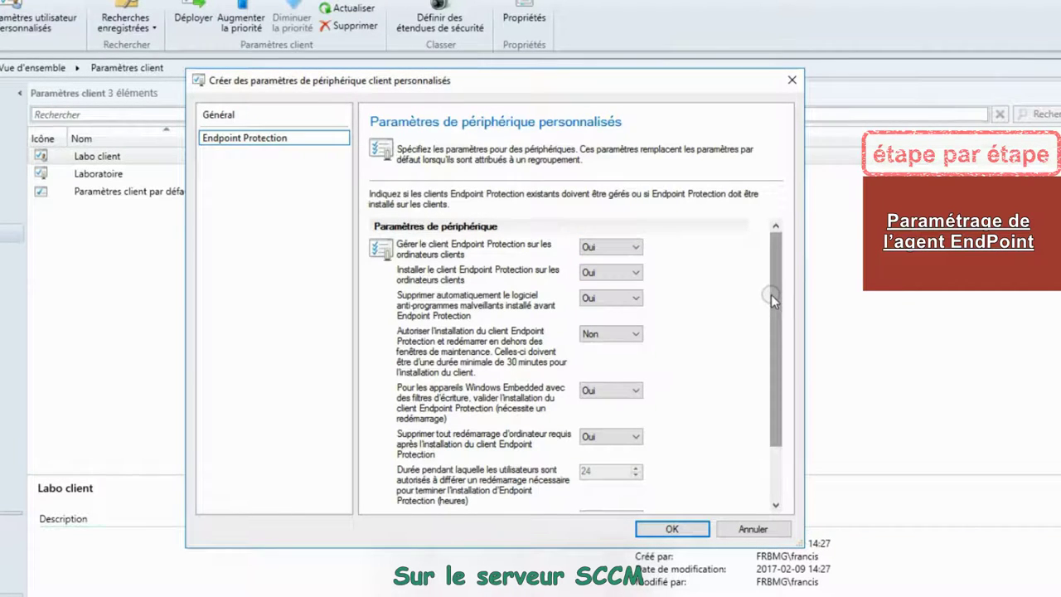
drag(771, 294, 773, 337)
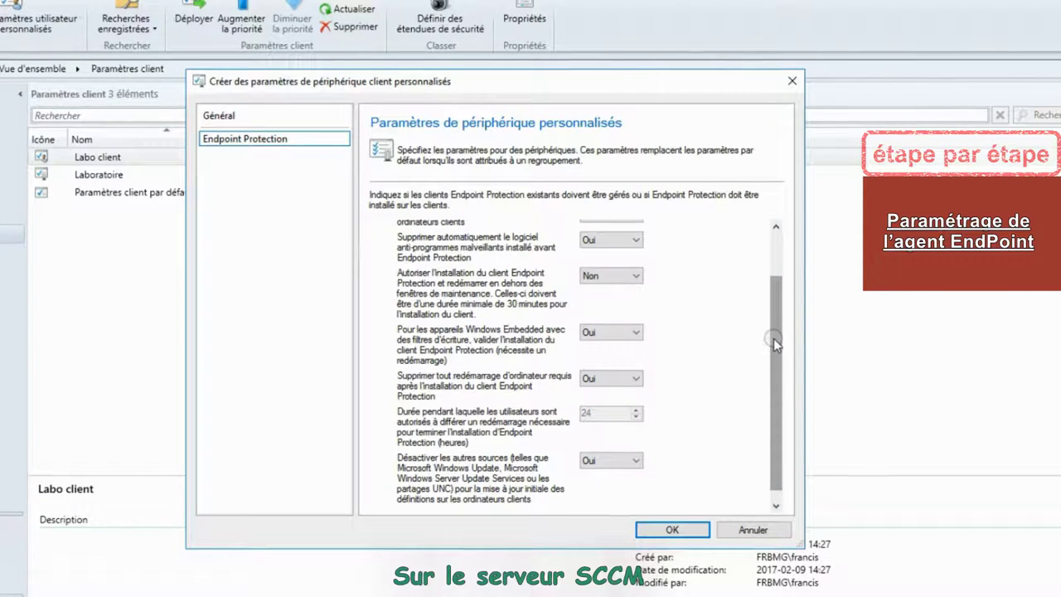
drag(773, 339, 773, 371)
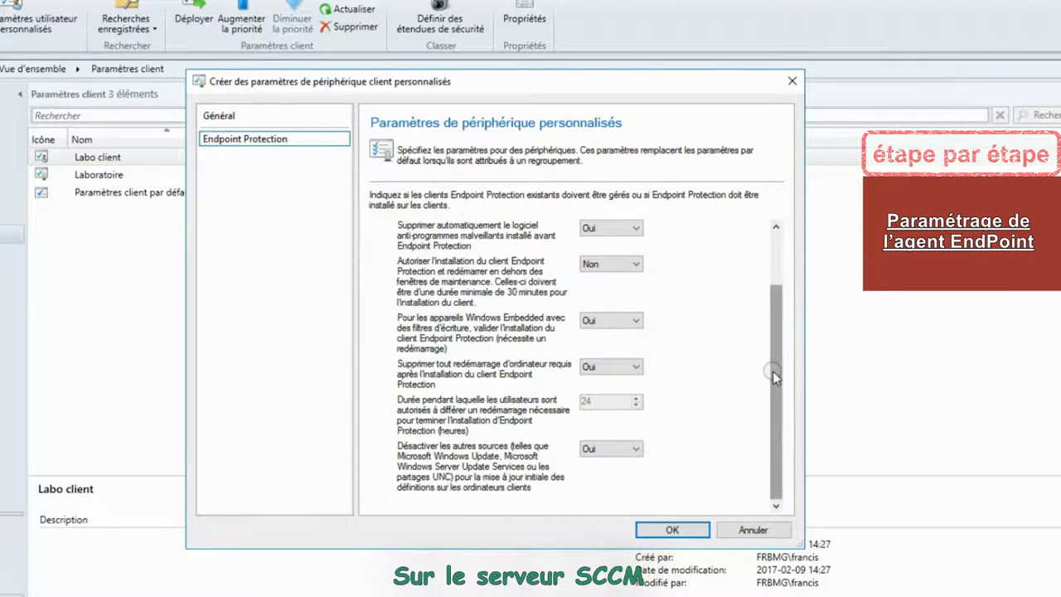
click(678, 530)
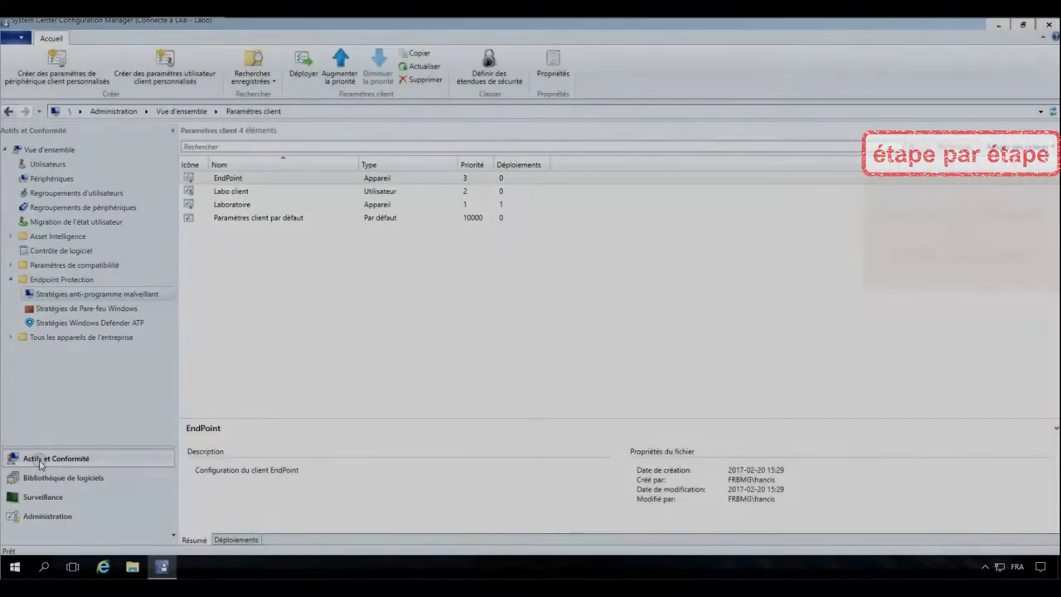
- Create an Endpoint Protection antimalware policy under Actifs et Conformité and name it "Pour le Laboratoire"
click(40, 460)
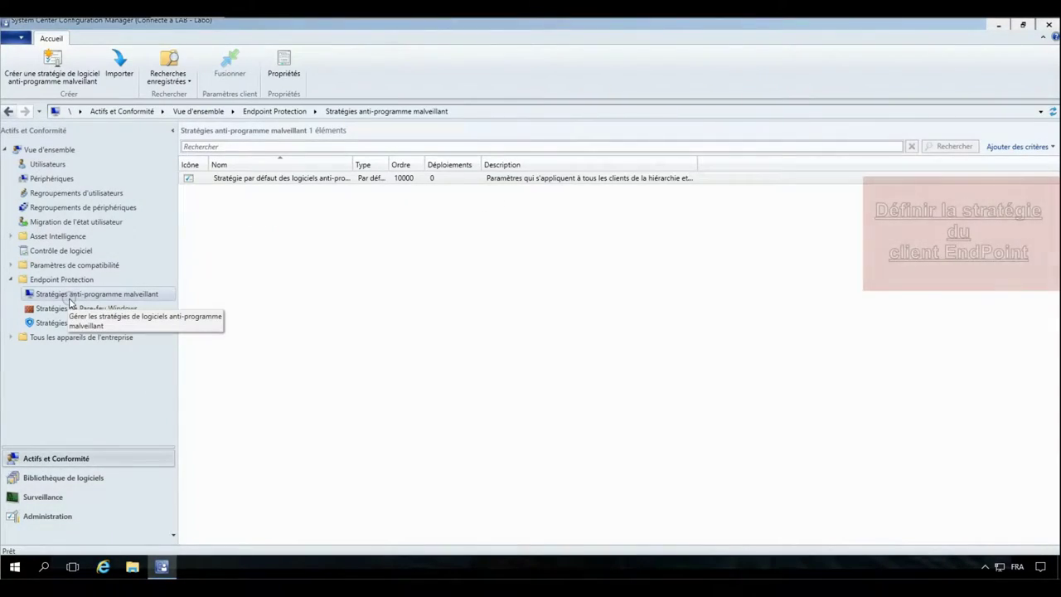
right_click(131, 295)
click(204, 310)
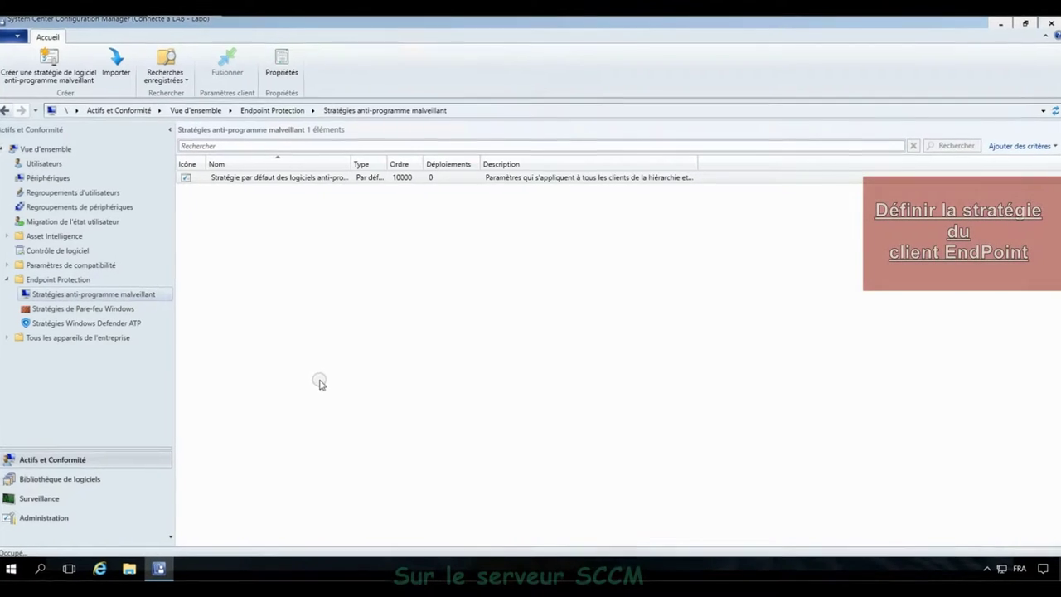
click(498, 207)
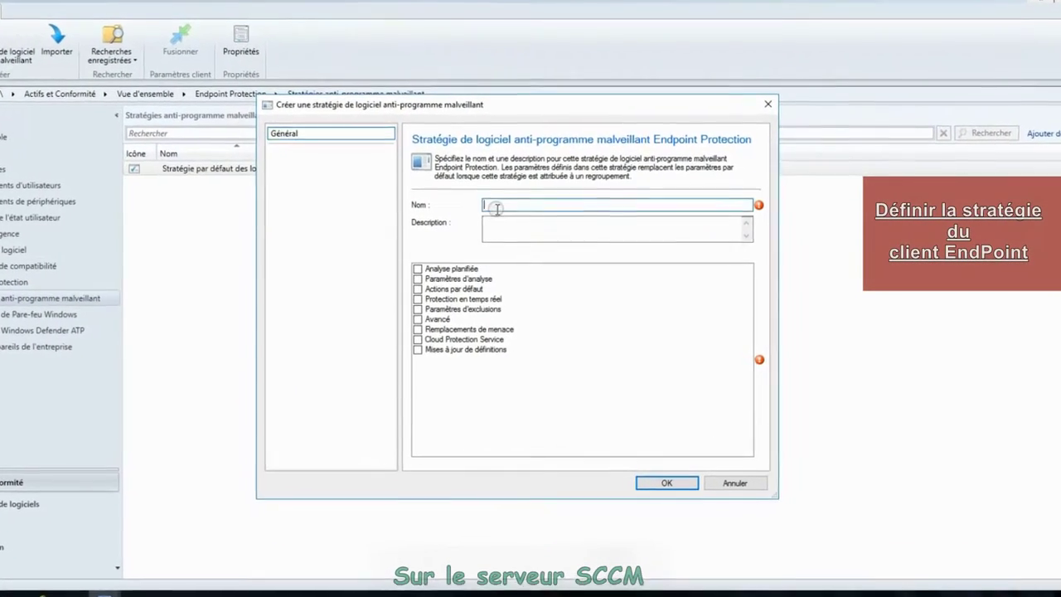
text(Pour le Laboratoire)
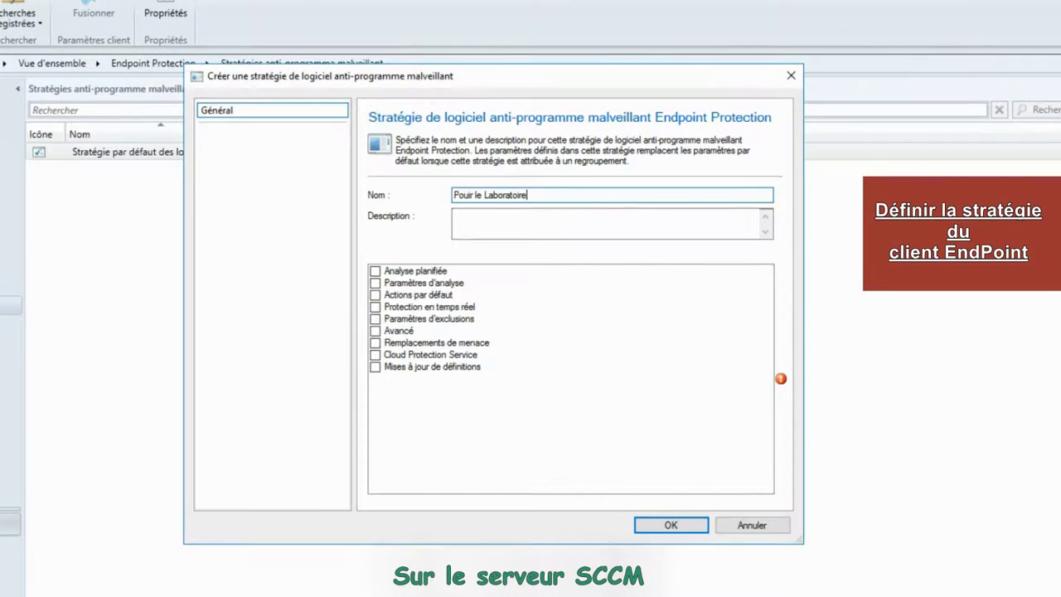
click(469, 196)
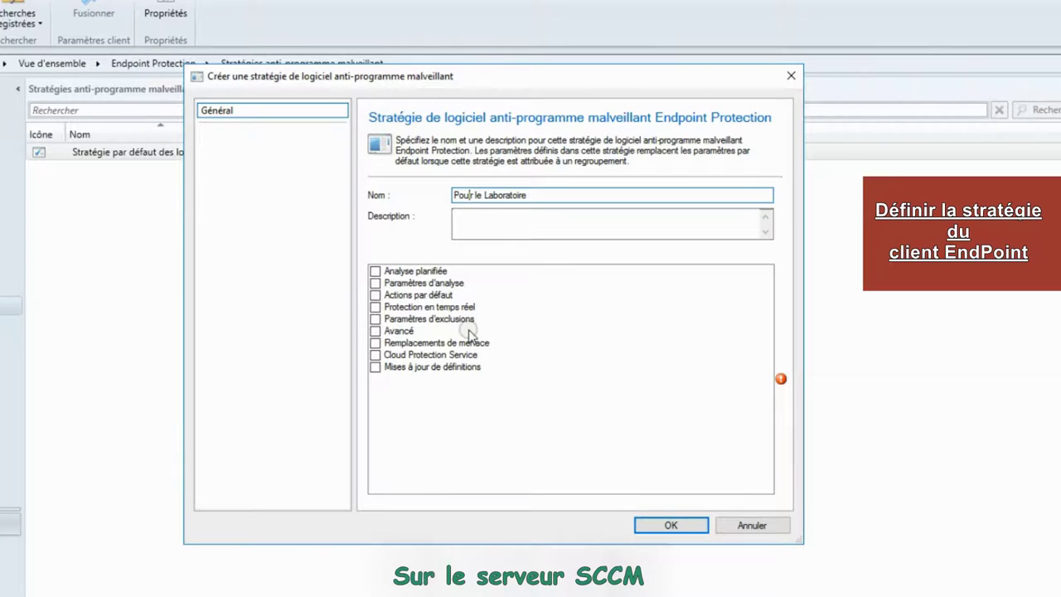
click(483, 230)
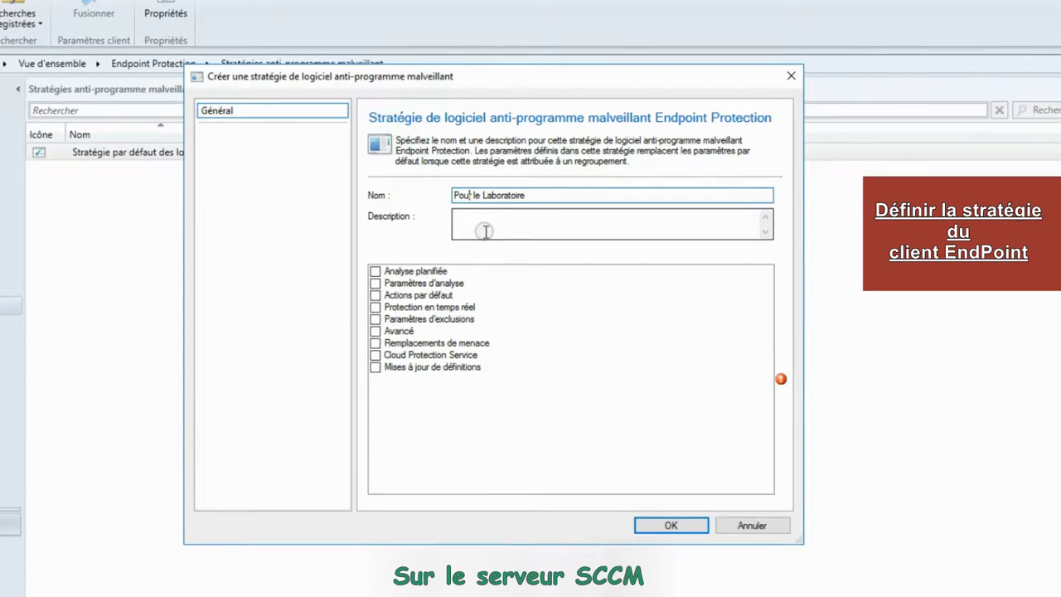
- Include all nine setting categories in the antimalware policy, from Analyse planifiée to Mises à jour de définitions
click(374, 271)
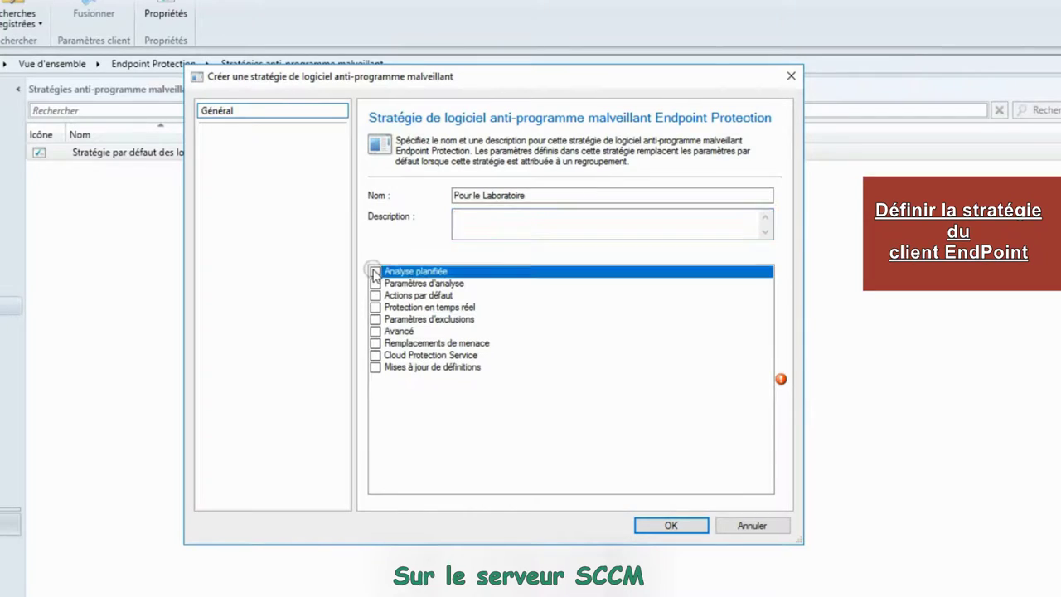
click(375, 284)
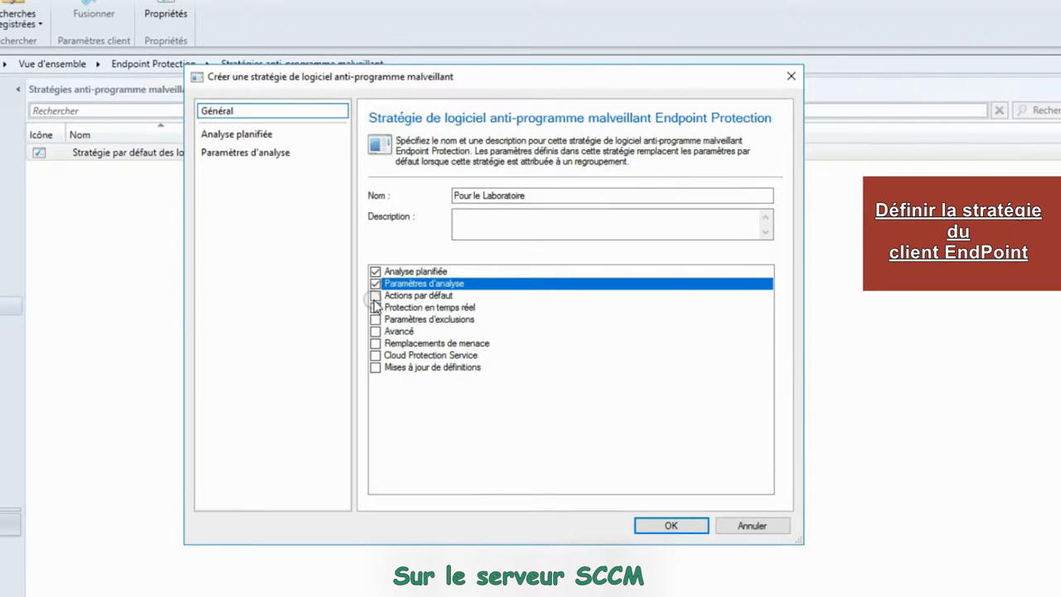
click(375, 295)
click(374, 306)
click(375, 319)
click(375, 330)
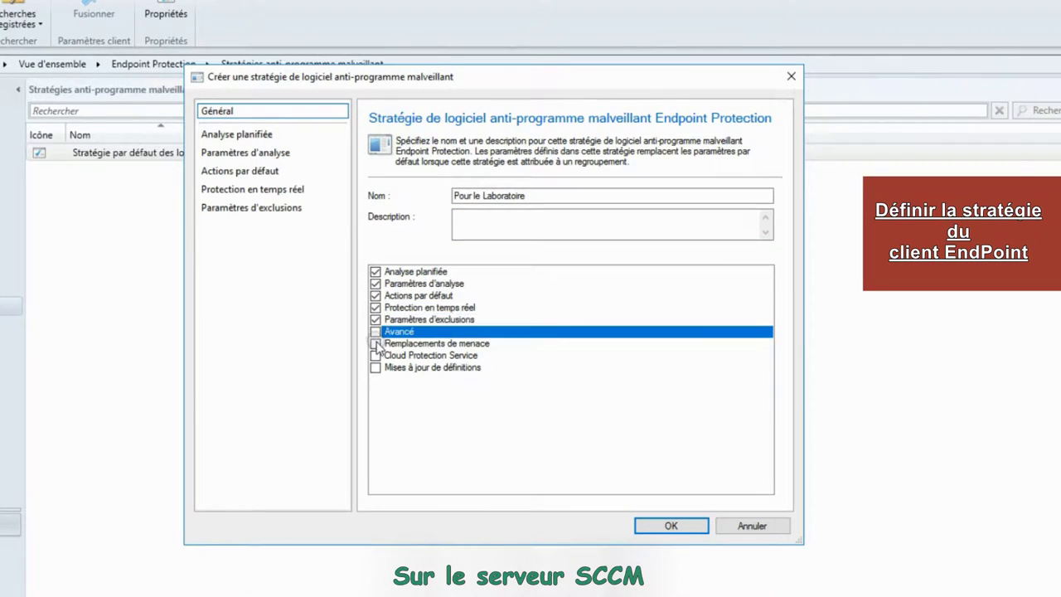
click(375, 343)
click(375, 355)
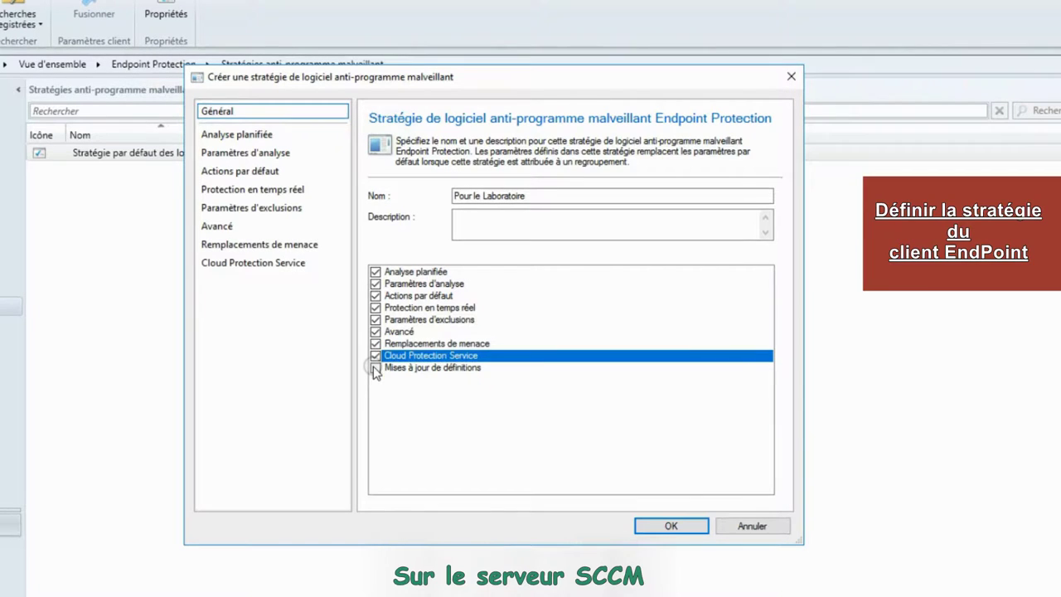
click(374, 367)
- Review the policy's scheduled scan, scan settings, default actions, real-time protection and exclusion settings
click(258, 137)
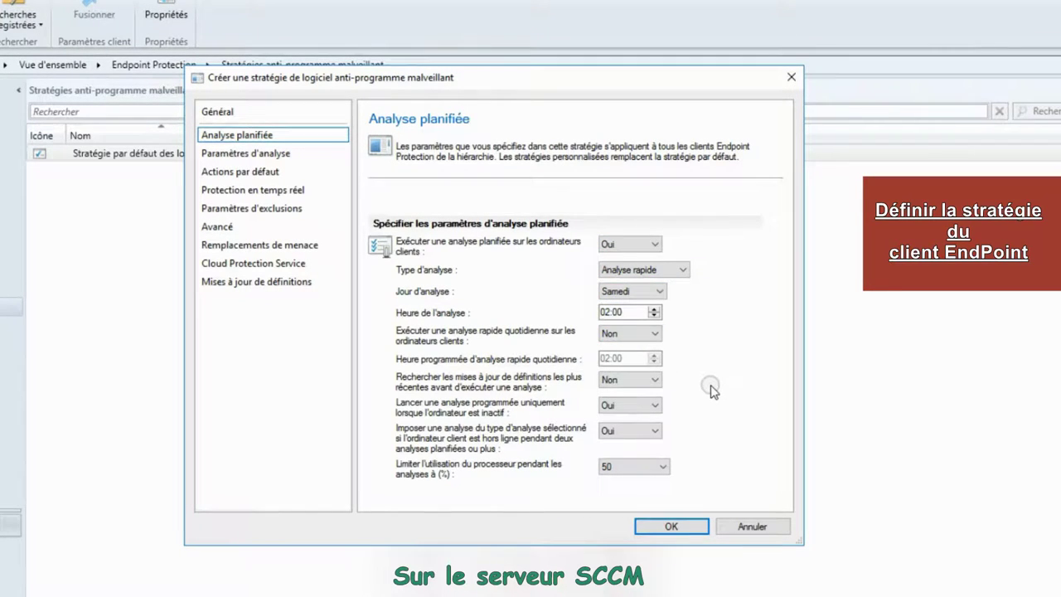
click(271, 157)
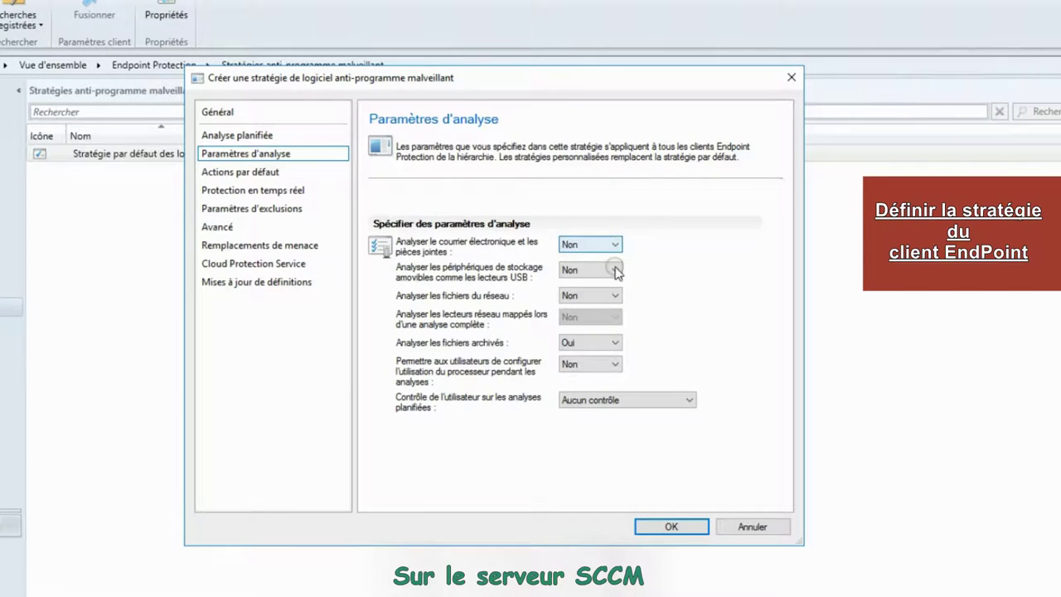
click(246, 173)
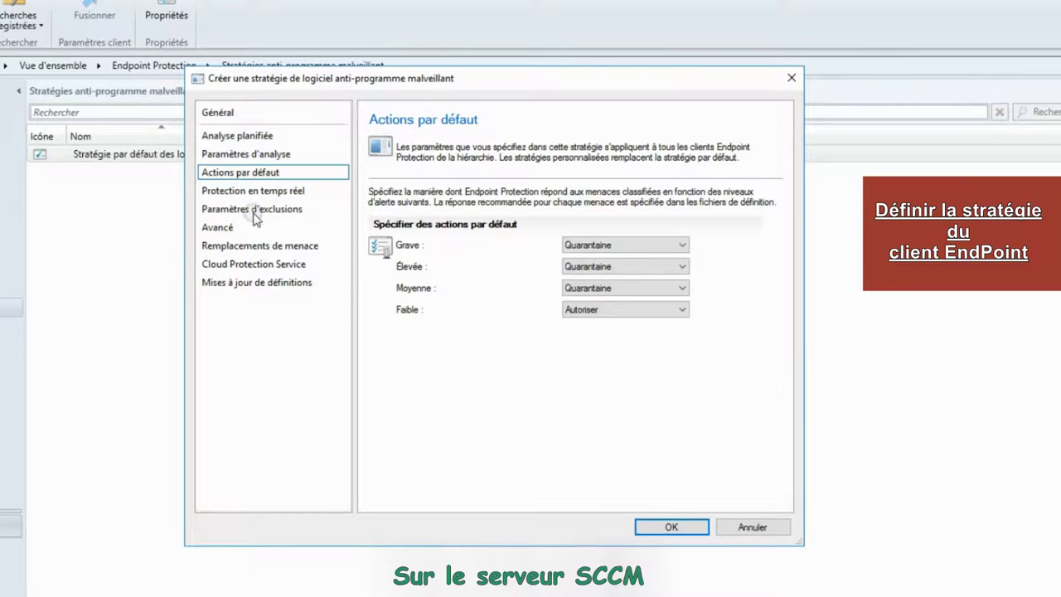
click(260, 192)
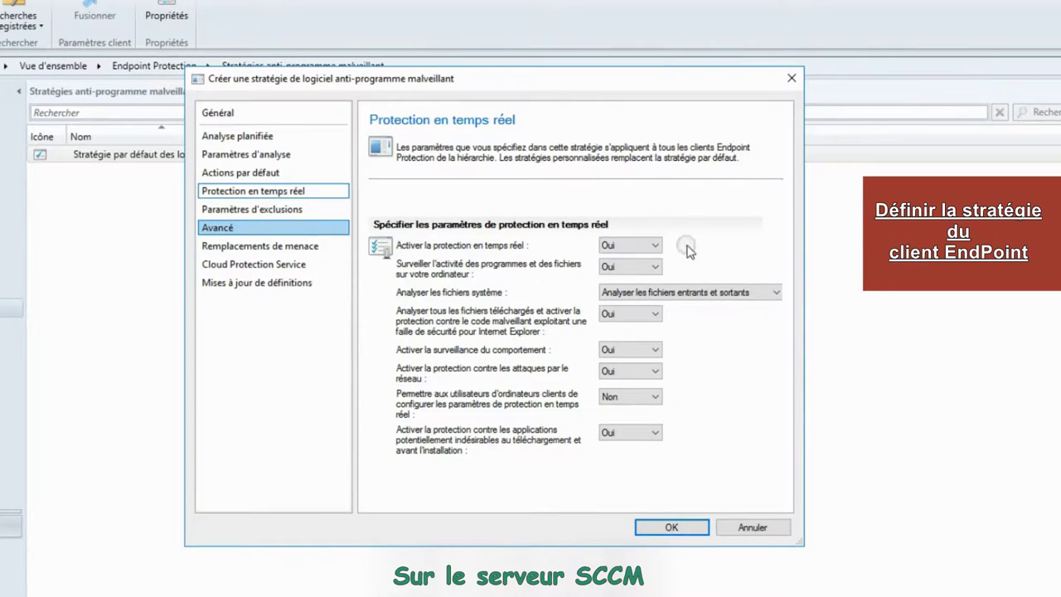
click(253, 211)
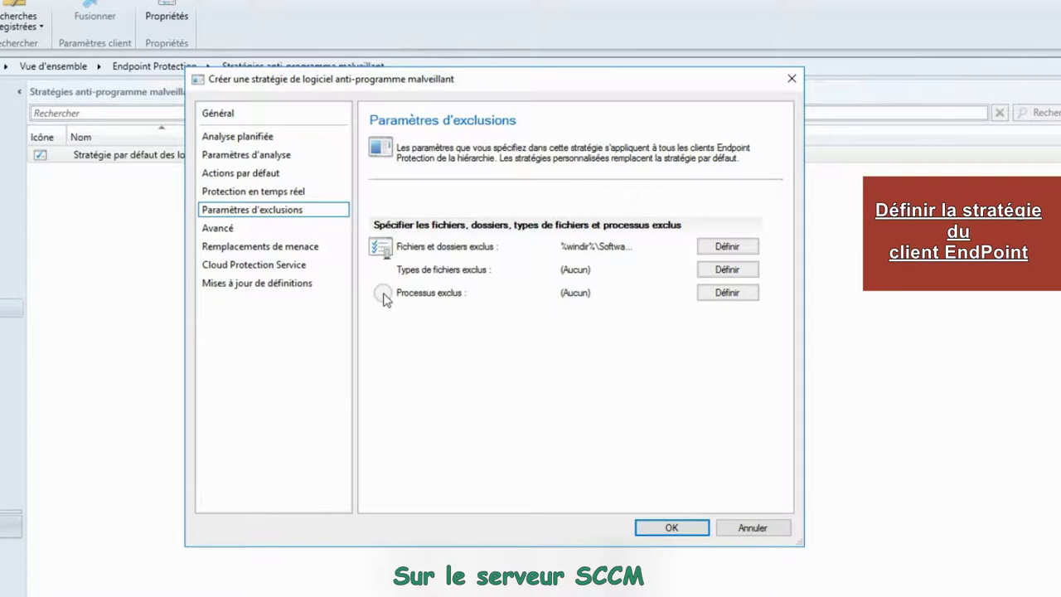
- Set creation of a system restore point before cleaning computers to Oui, and review the remaining advanced and threat override settings
click(222, 235)
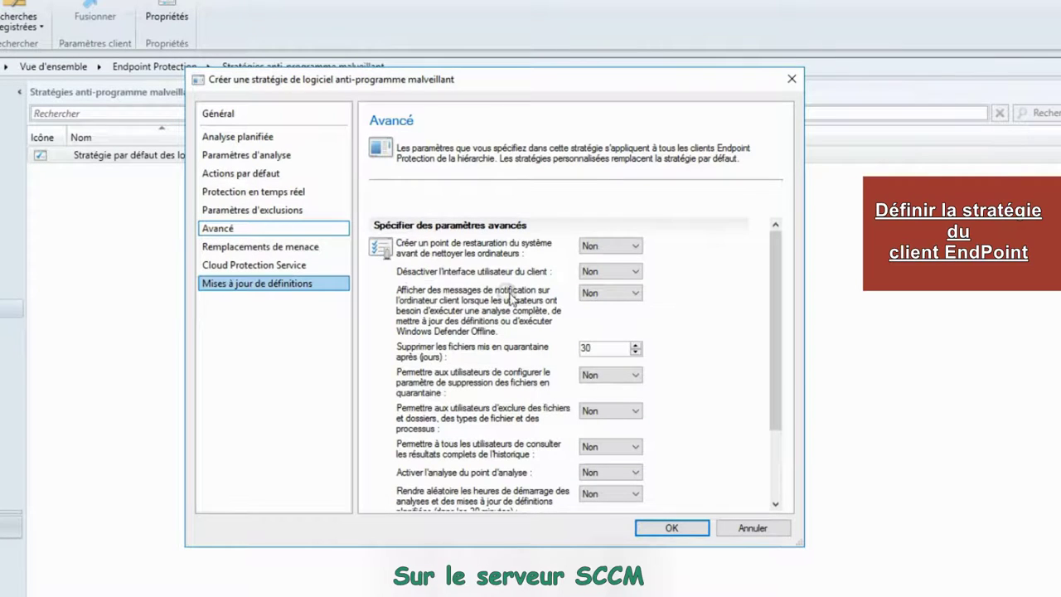
click(613, 246)
click(609, 271)
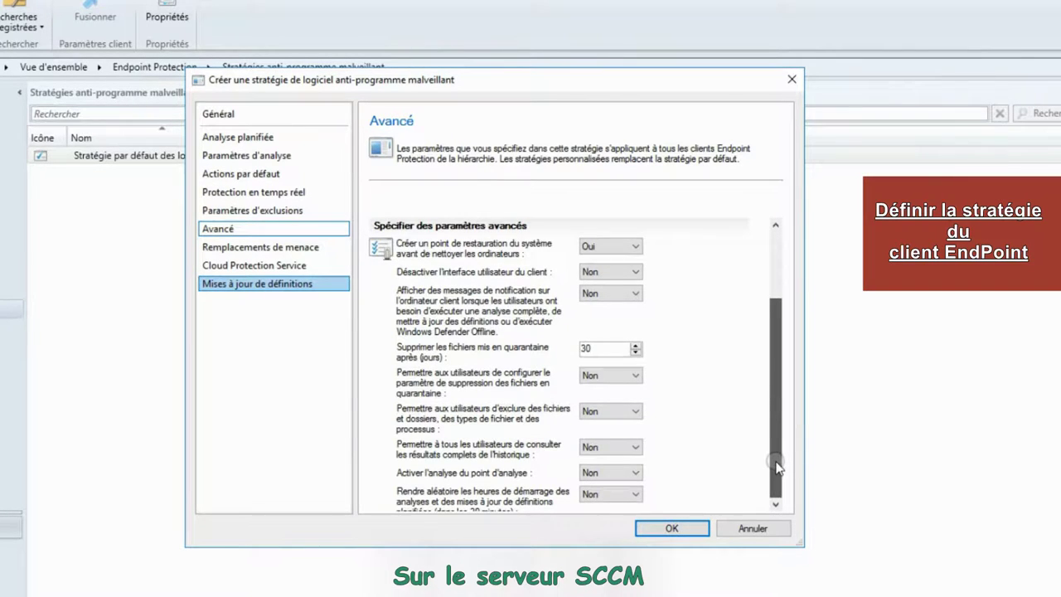
scroll(777, 466, down, 3)
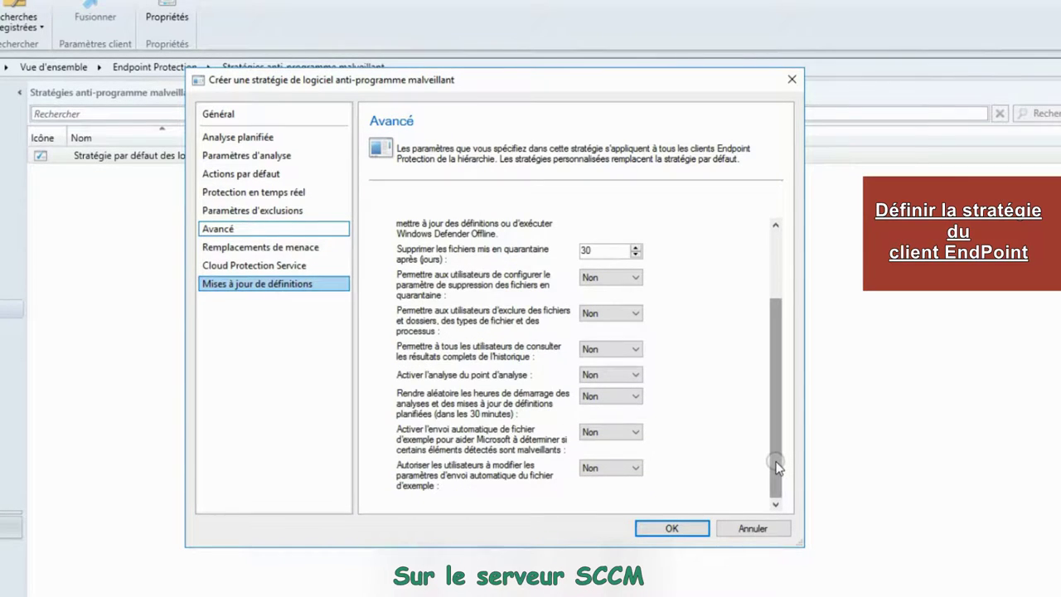
click(305, 250)
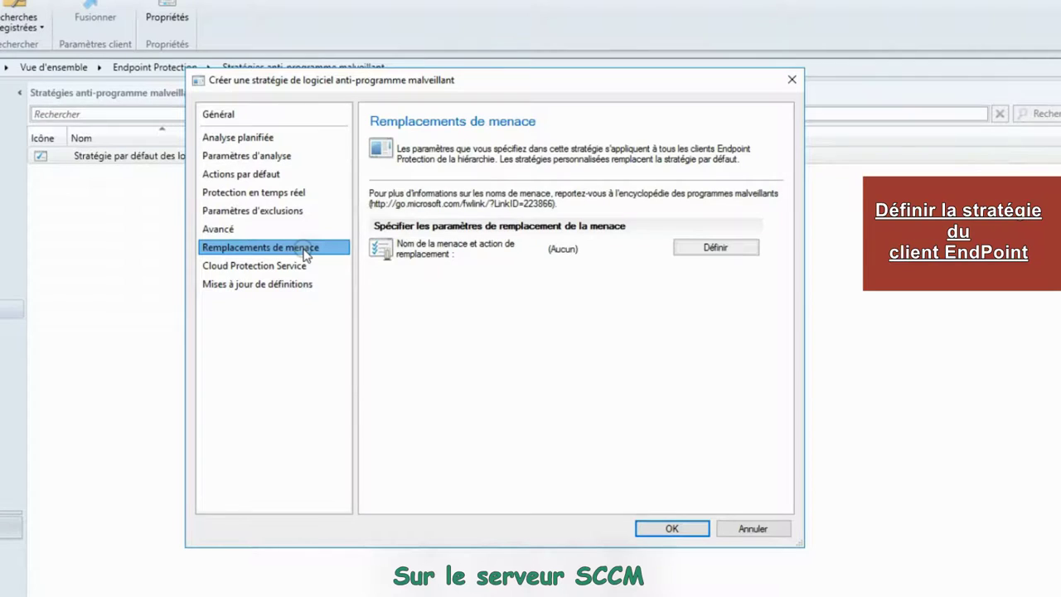
click(303, 268)
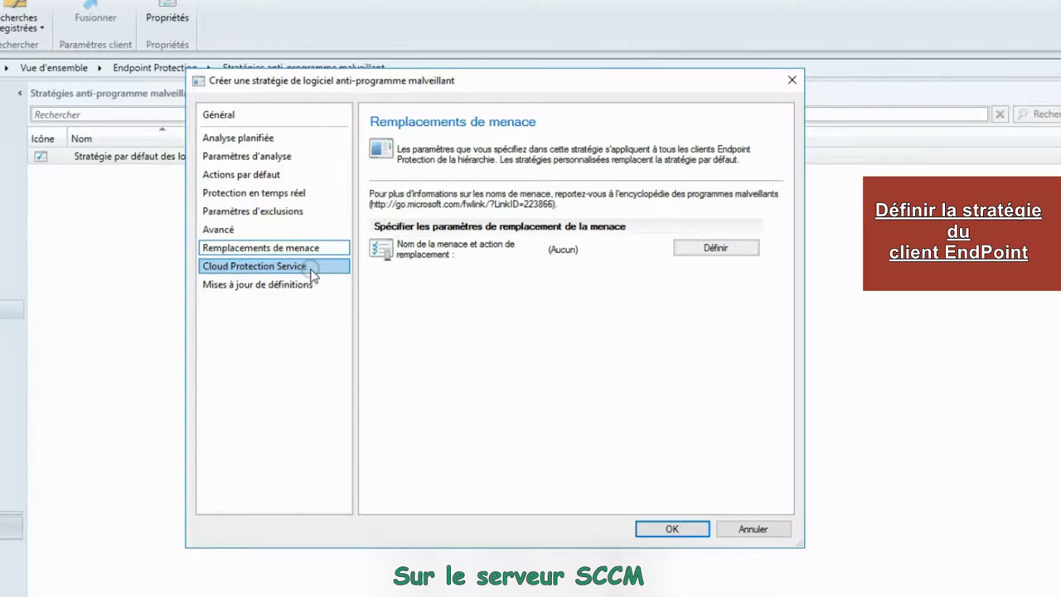
- Restrict the policy's definition update sources to updates distributed from Configuration Manager, and save the antimalware policy
click(314, 285)
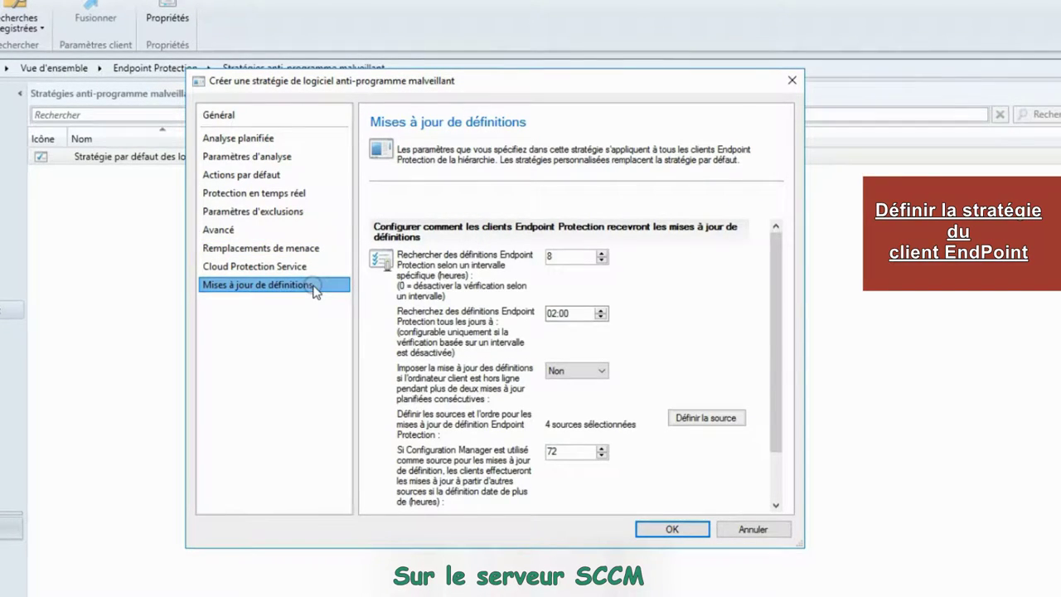
drag(772, 298, 769, 426)
click(707, 365)
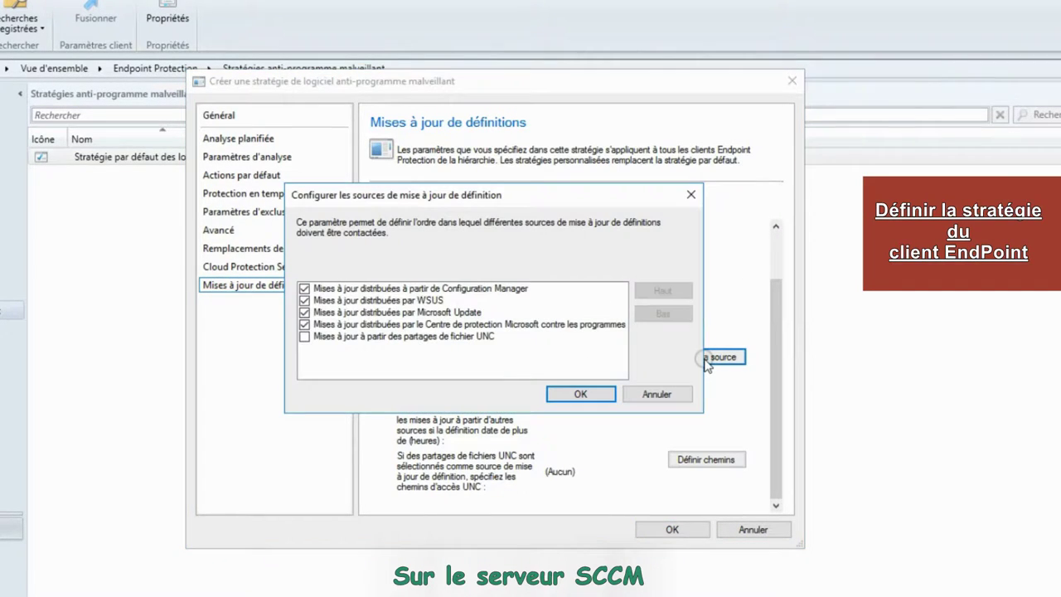
click(305, 314)
click(302, 326)
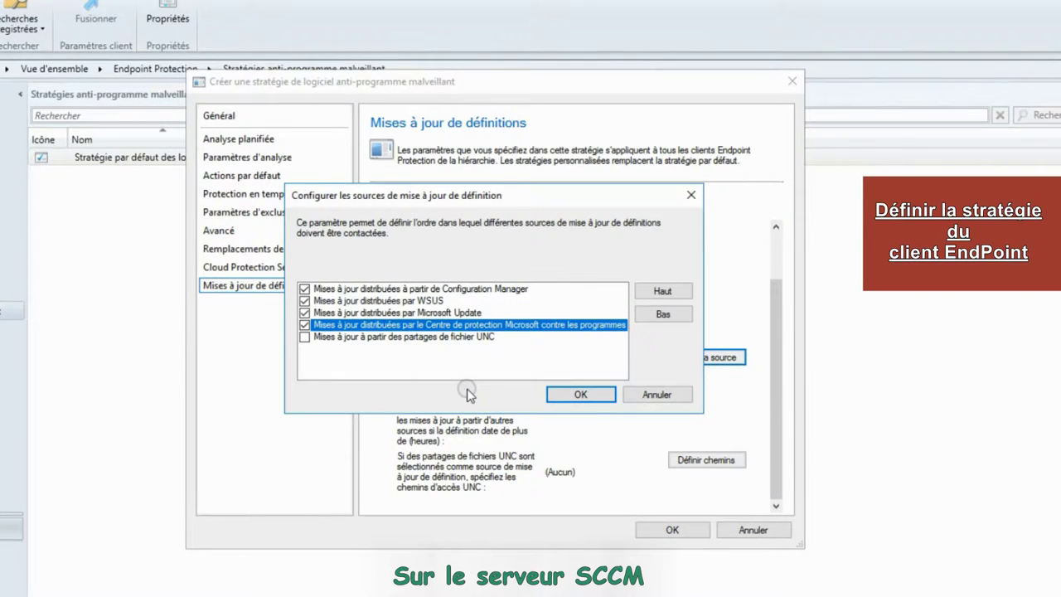
click(305, 301)
click(304, 313)
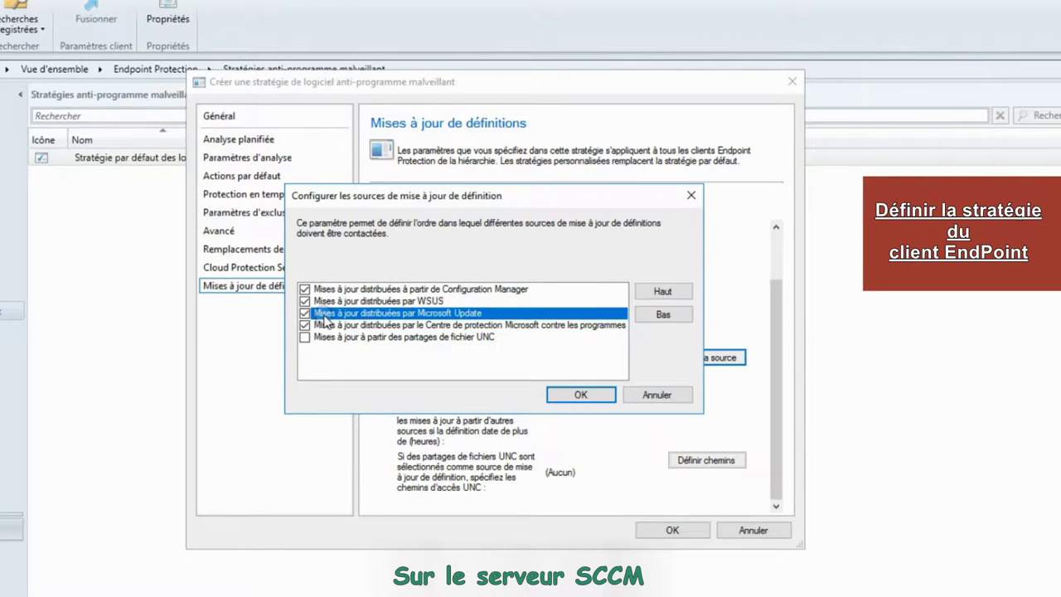
click(304, 327)
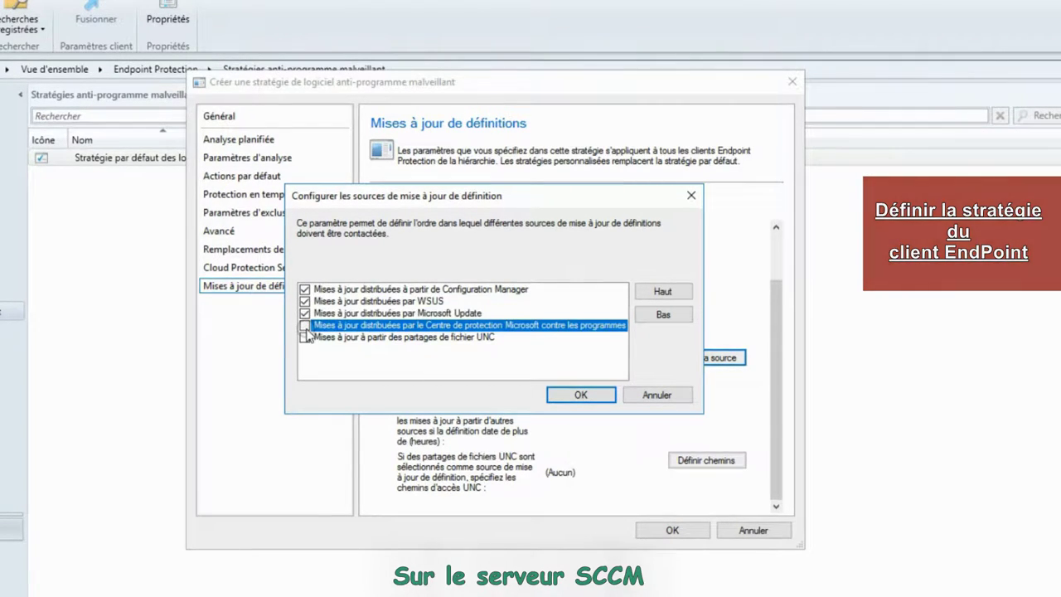
click(304, 314)
click(304, 302)
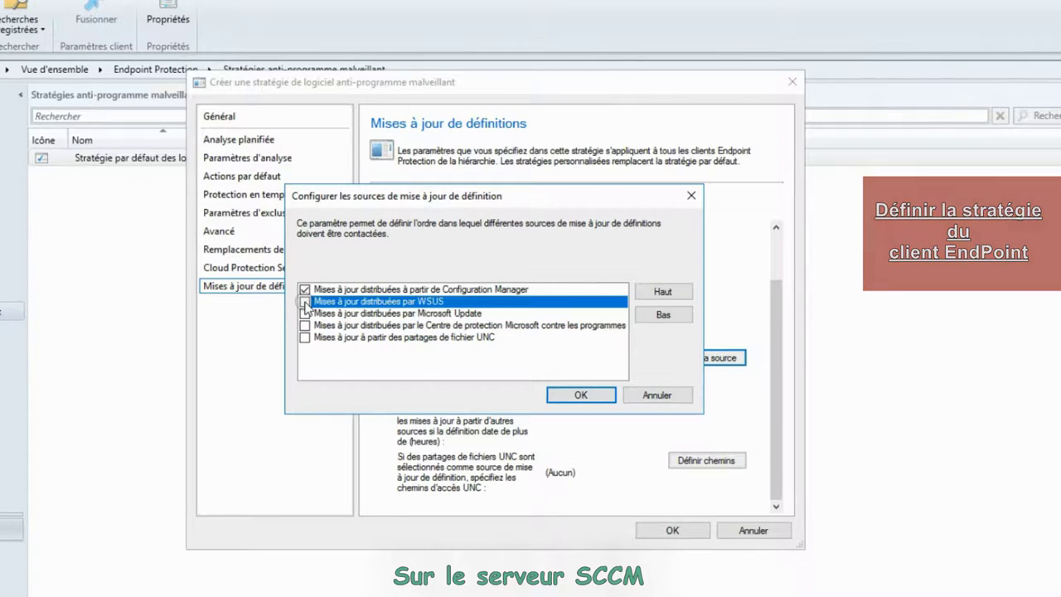
click(581, 395)
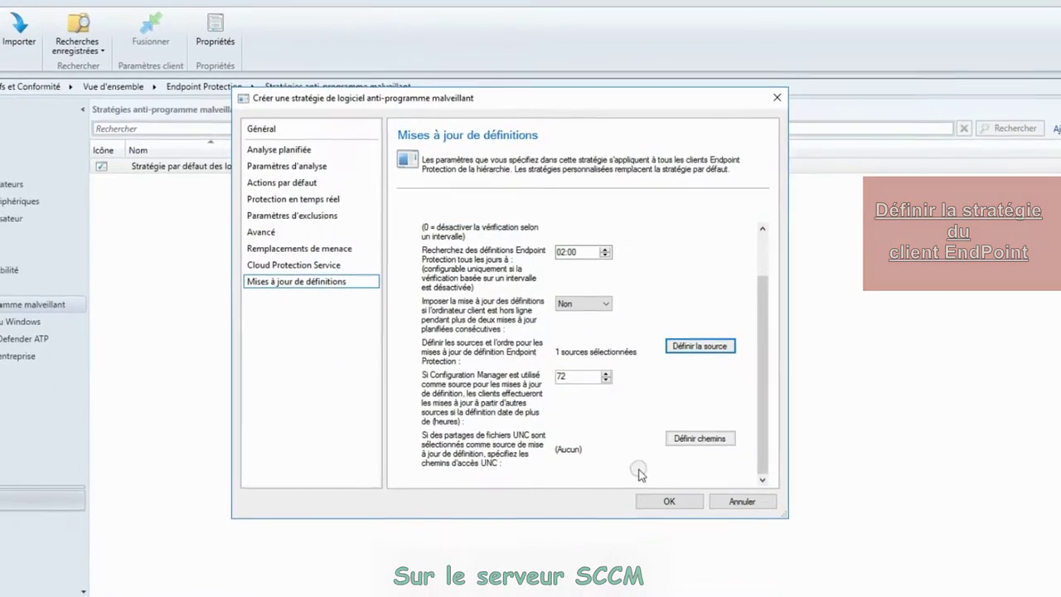
click(669, 500)
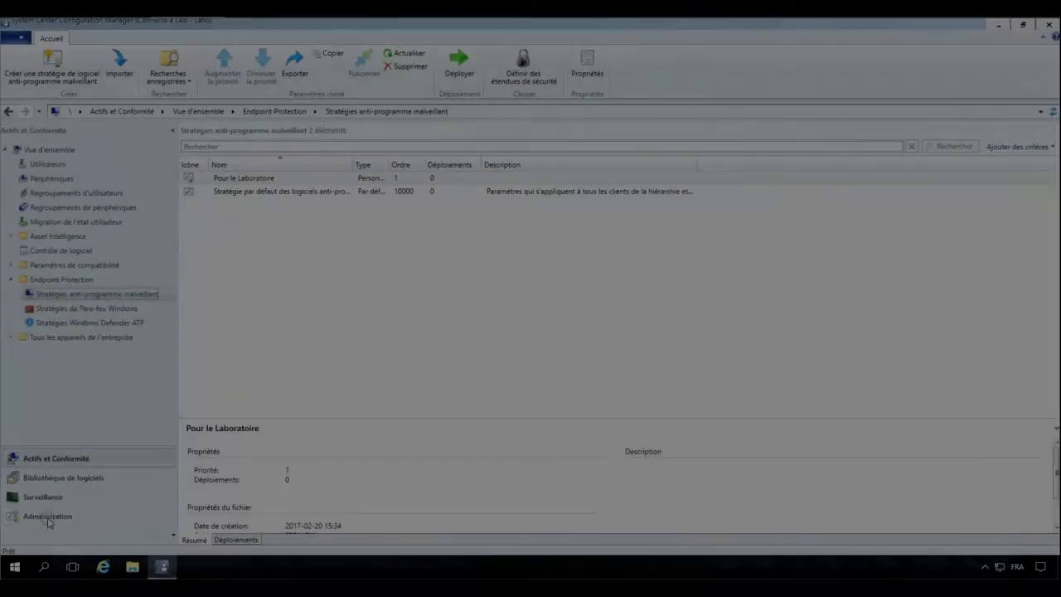
- Add the Mises à jour de définitions classification to the software update point component of the LAB - Labo site
click(48, 518)
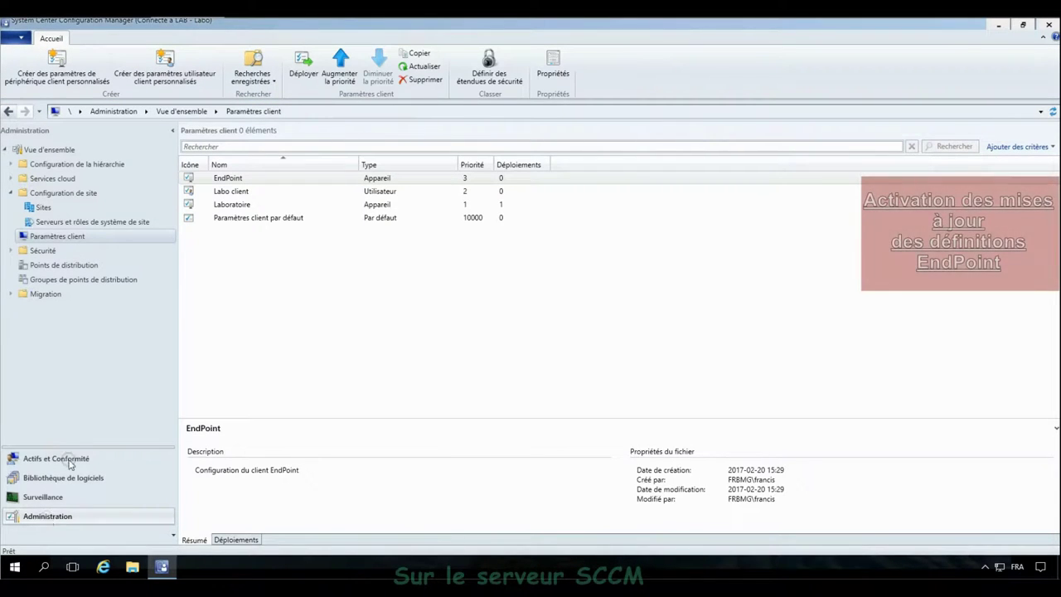
click(43, 207)
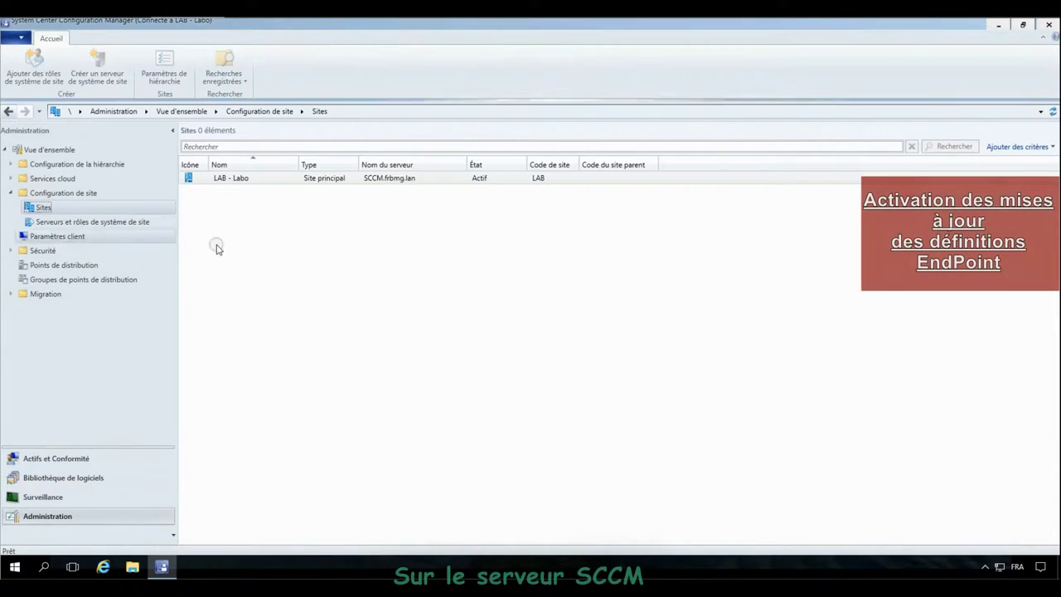
click(239, 178)
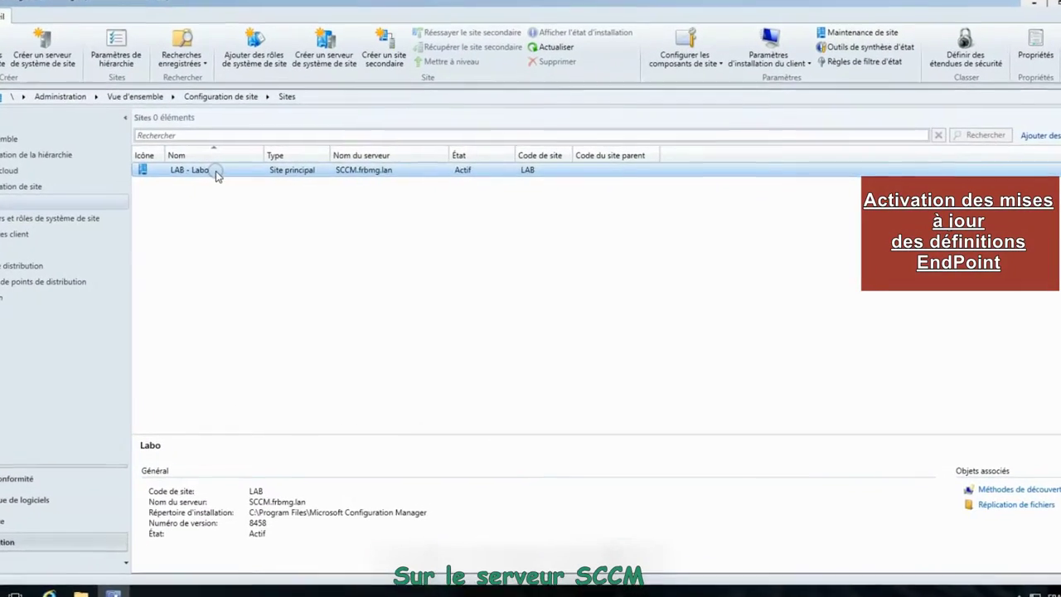
right_click(214, 171)
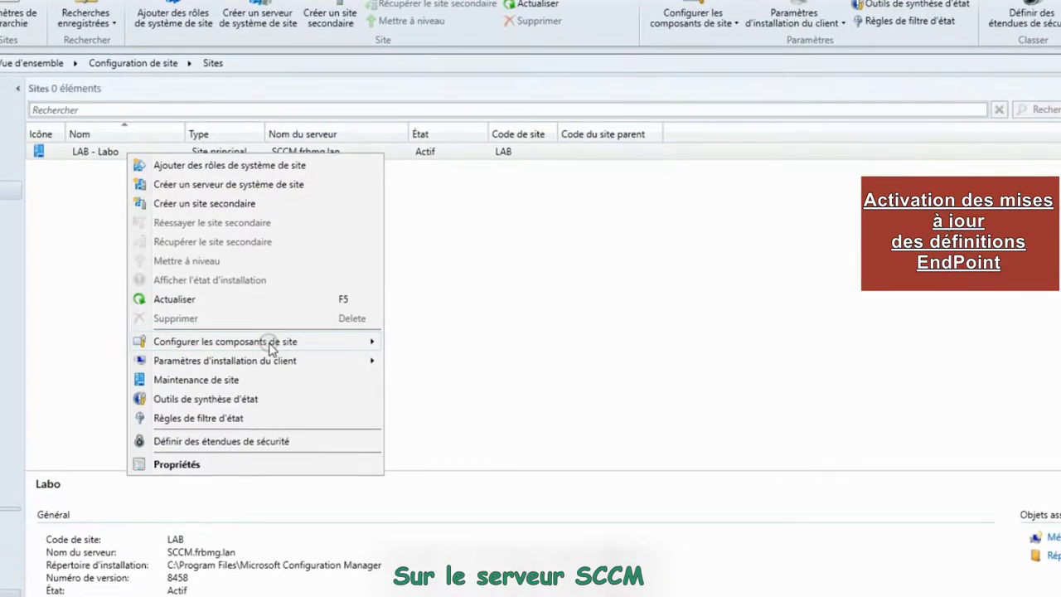
mouse_move(270, 343)
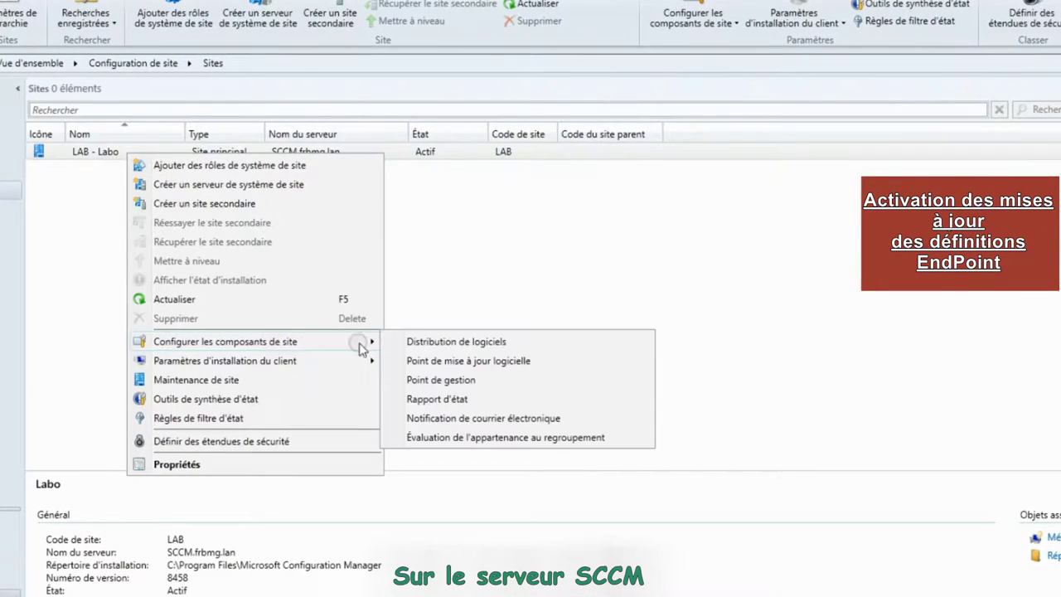
click(466, 362)
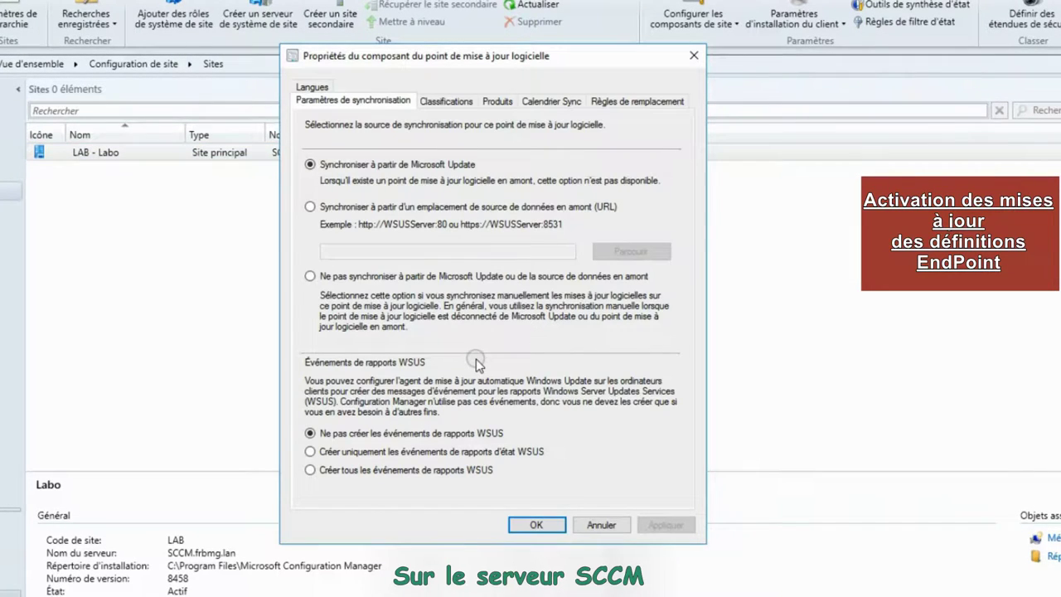
click(433, 103)
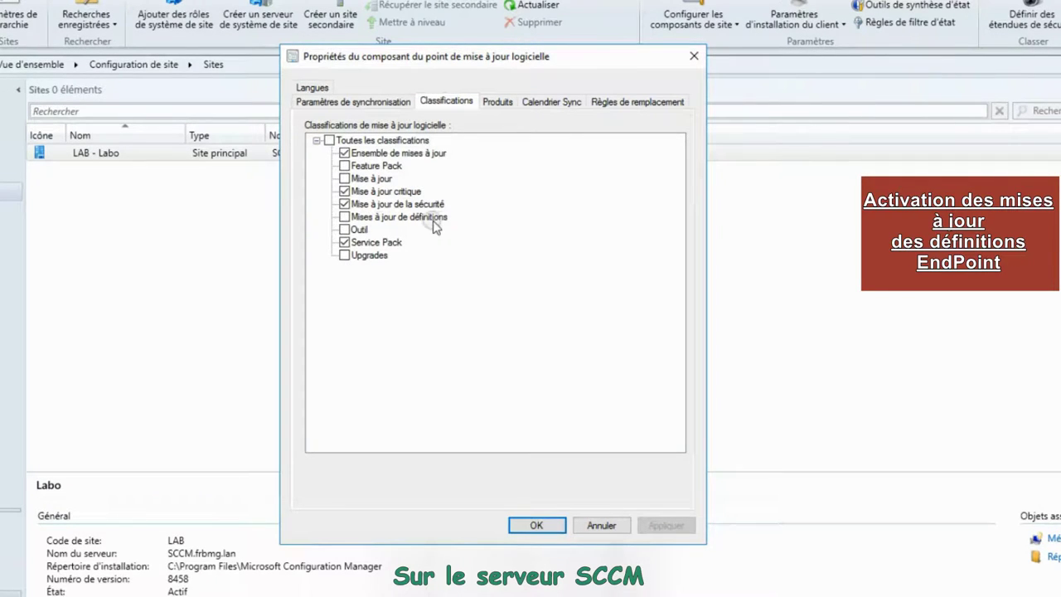
click(345, 217)
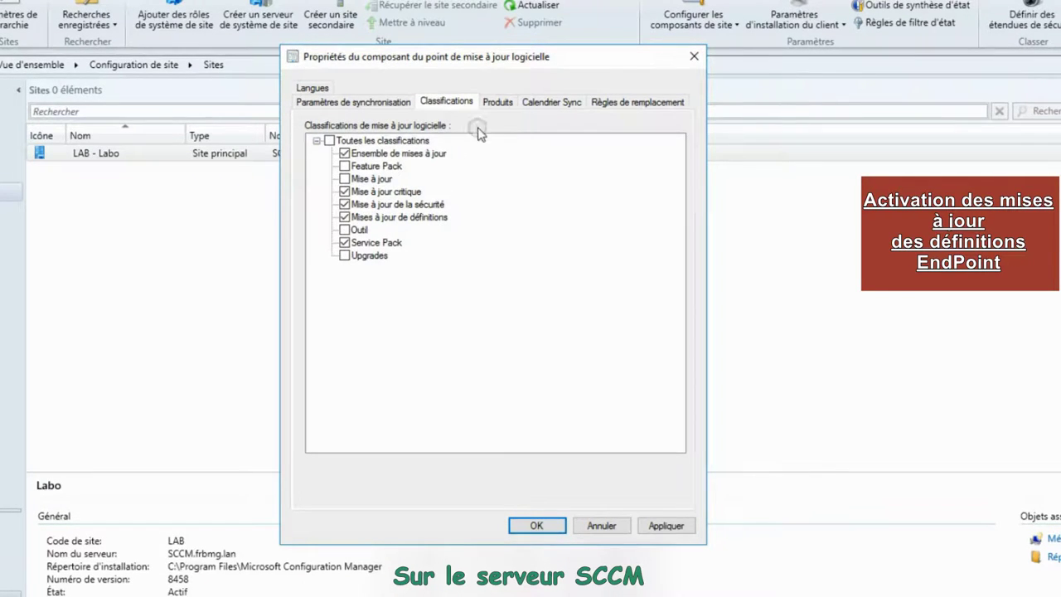
- Include Forefront Endpoint Protection 2010 among the products synchronized by the software update point
click(497, 101)
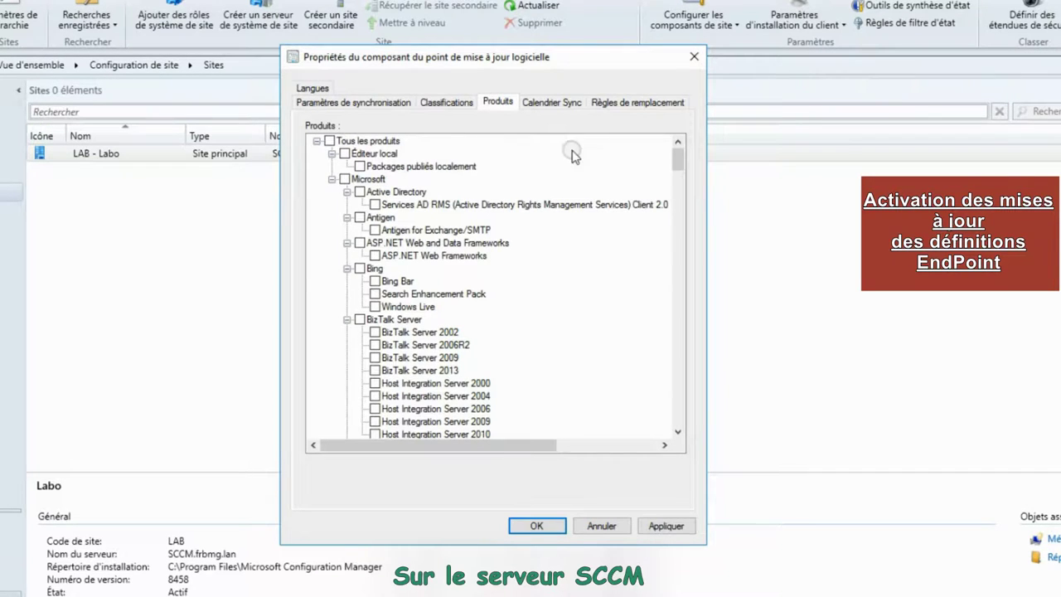
scroll(658, 199, down, 15)
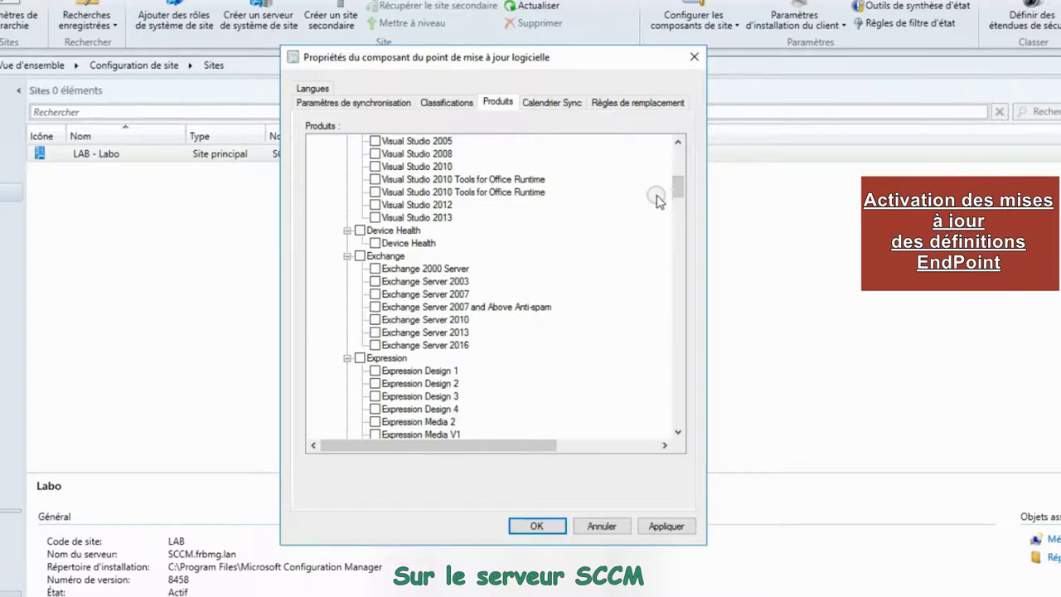
scroll(636, 243, down, 1)
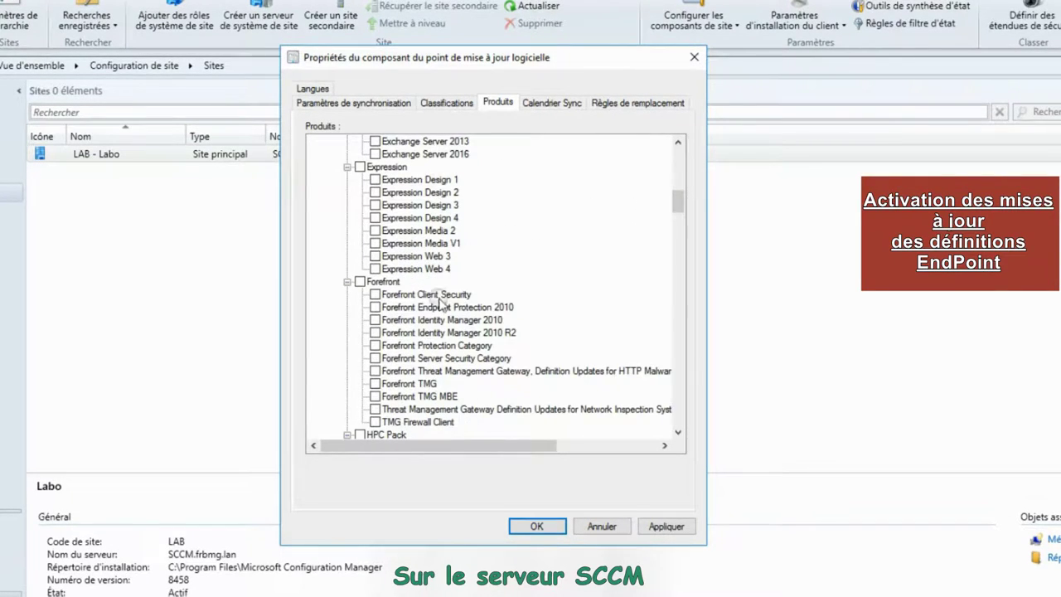
click(374, 307)
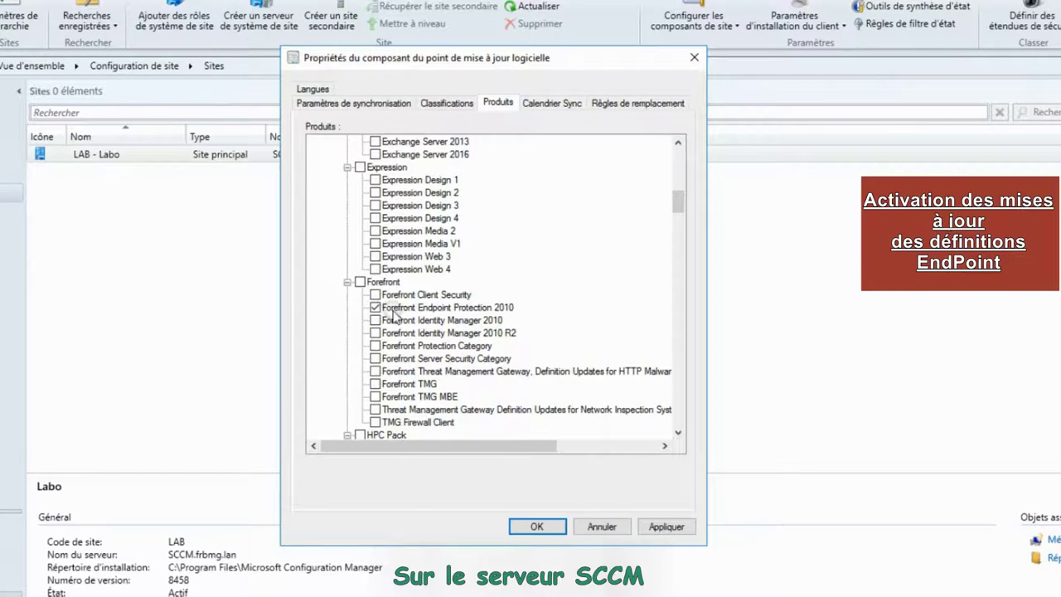
click(512, 307)
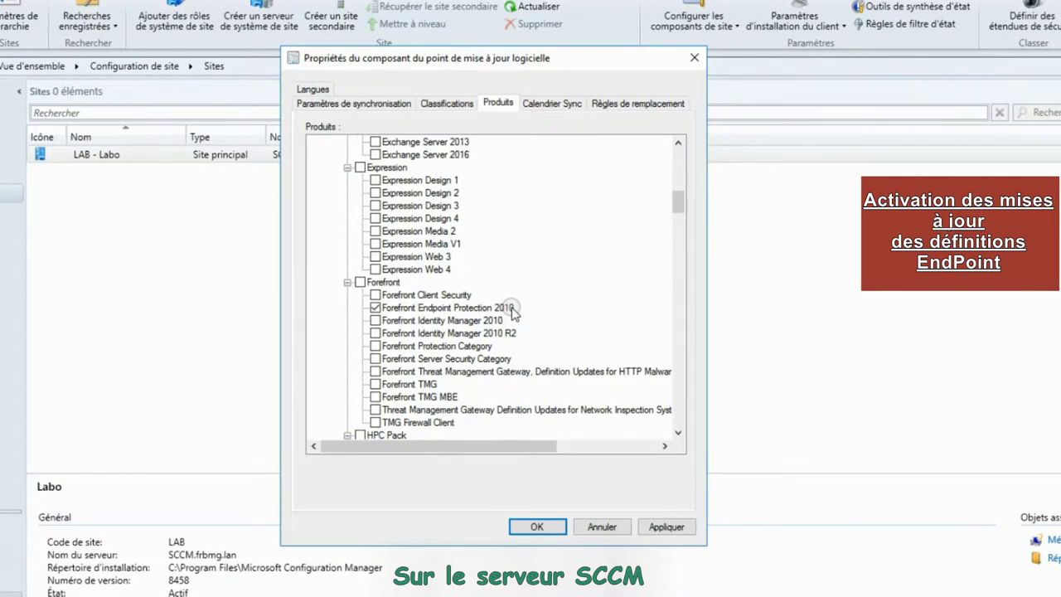
- Check that Windows Defender is also included among the synchronized products, and save the software update point component settings
scroll(493, 285, down, 2)
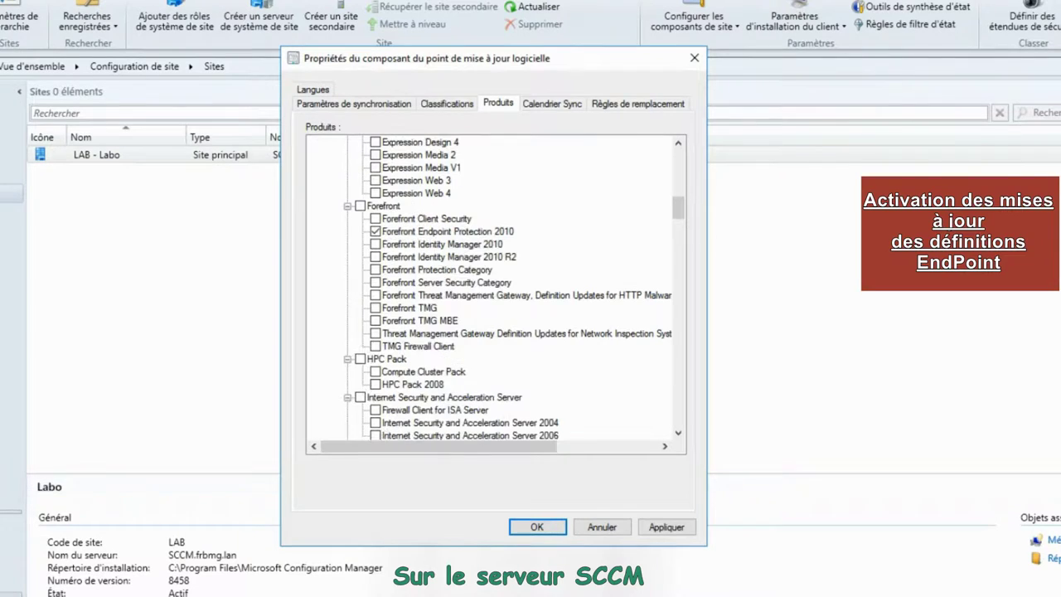
click(678, 436)
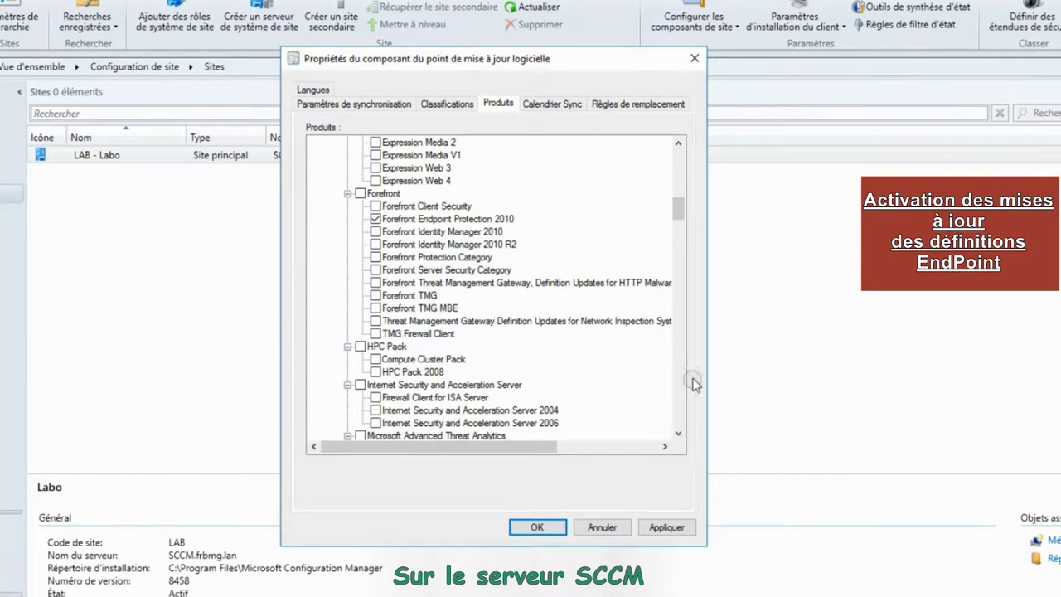
scroll(679, 214, down, 10)
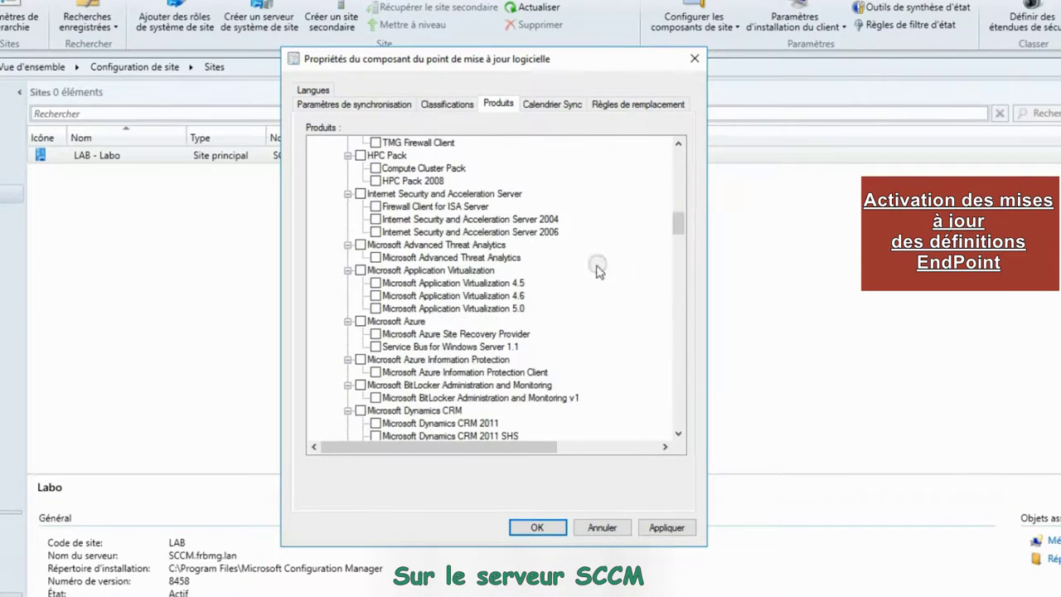
scroll(551, 332, down, 20)
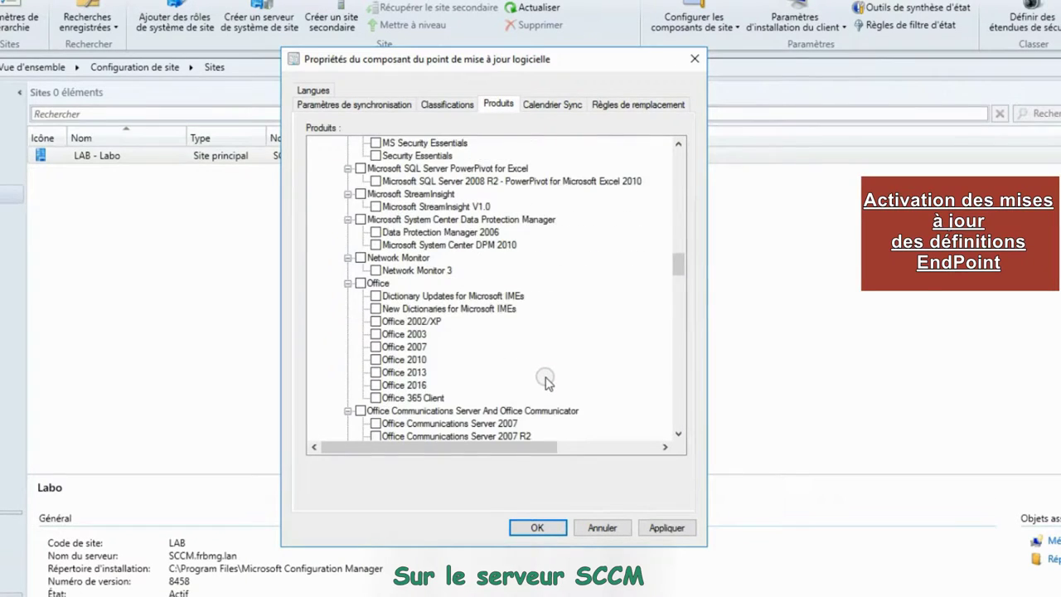
scroll(547, 385, down, 13)
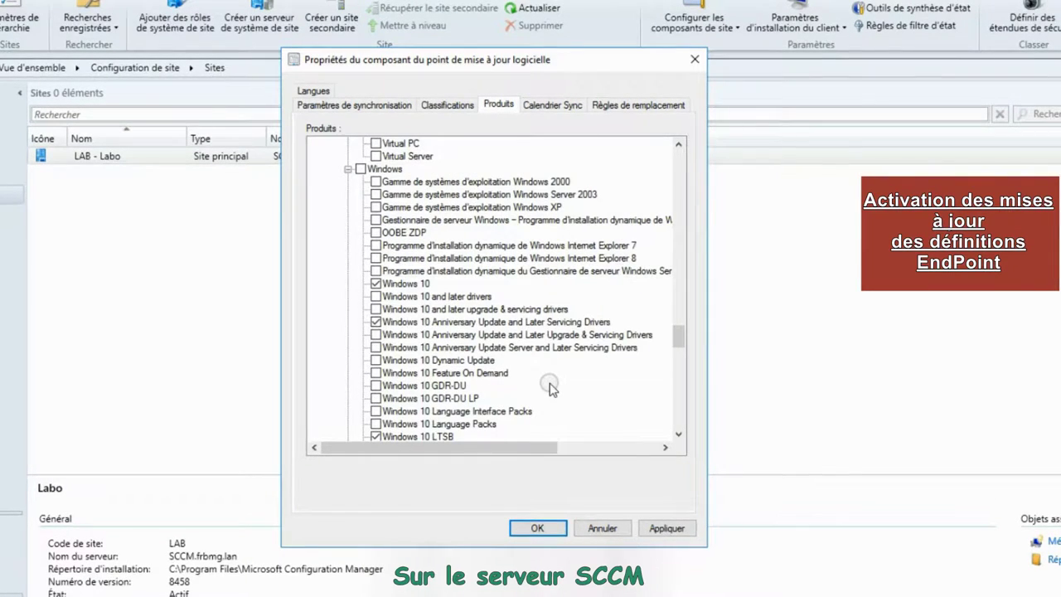
scroll(552, 387, down, 1)
scroll(551, 388, down, 1)
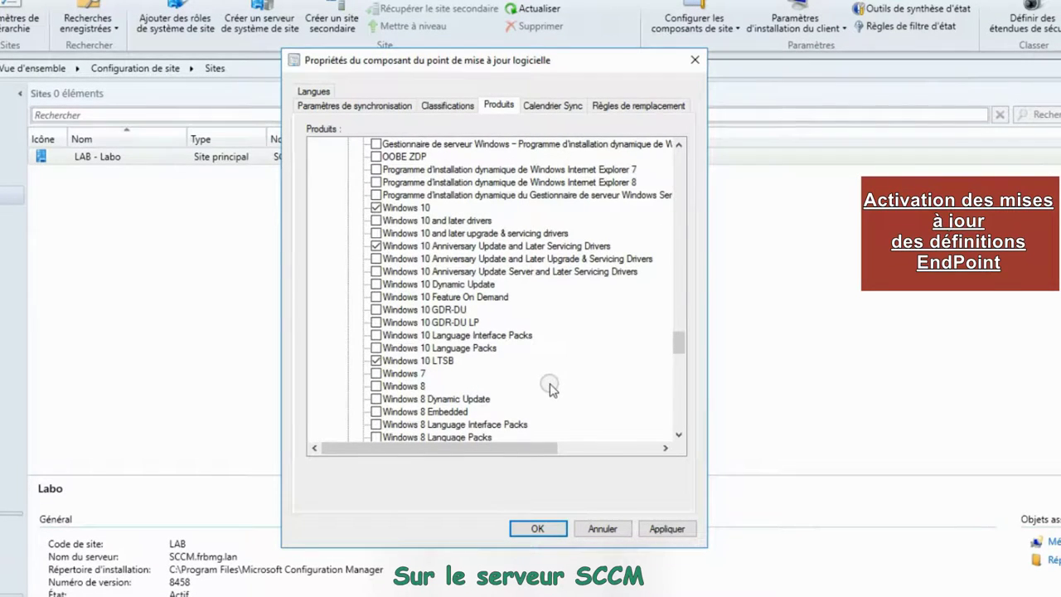
scroll(551, 388, down, 4)
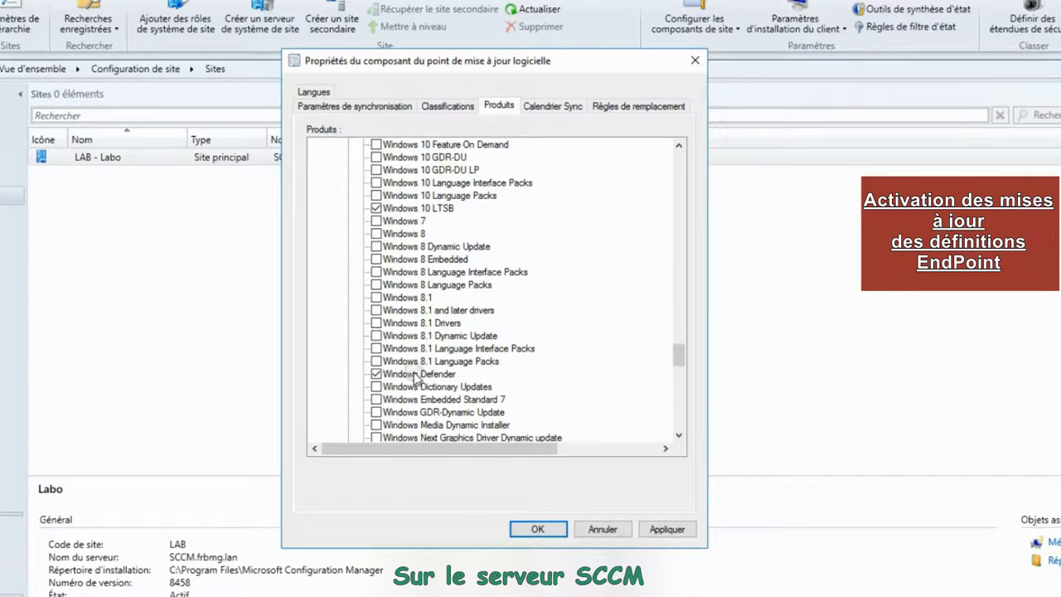
click(675, 528)
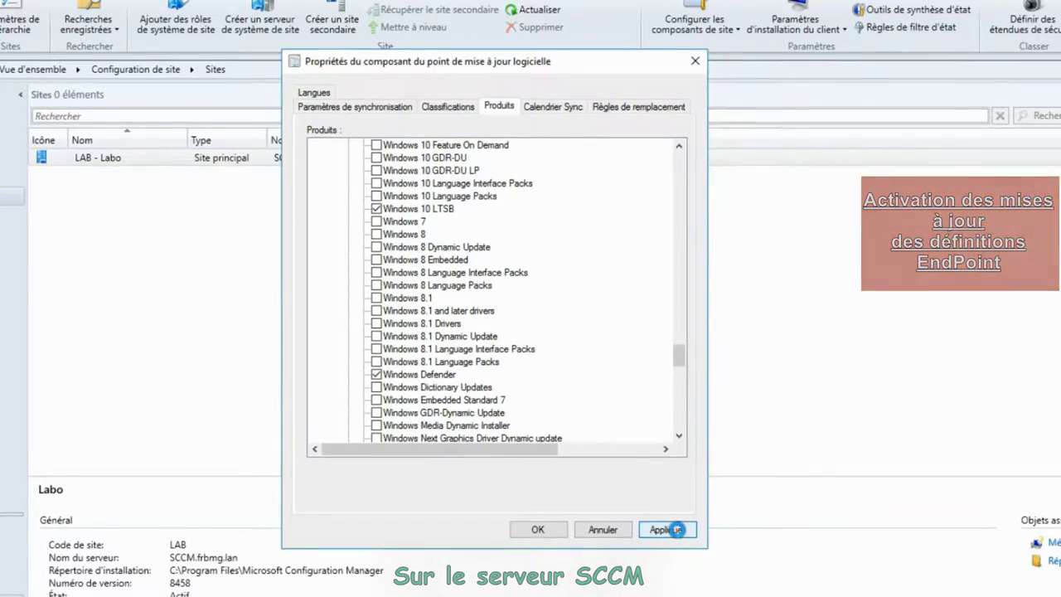
click(540, 523)
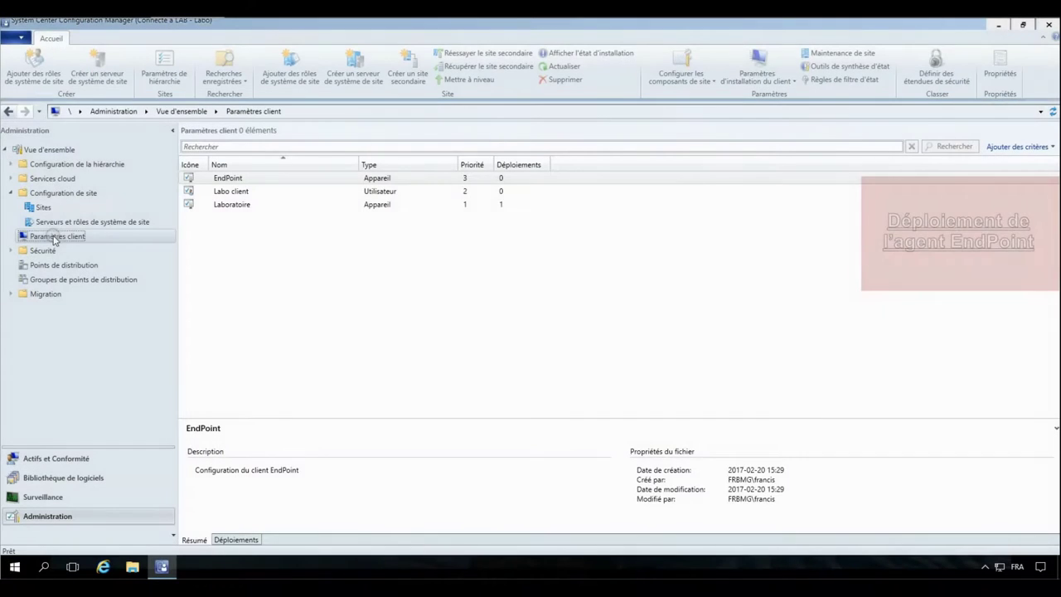
- Deploy the EndPoint client settings to the Windows 7 device collection
click(273, 179)
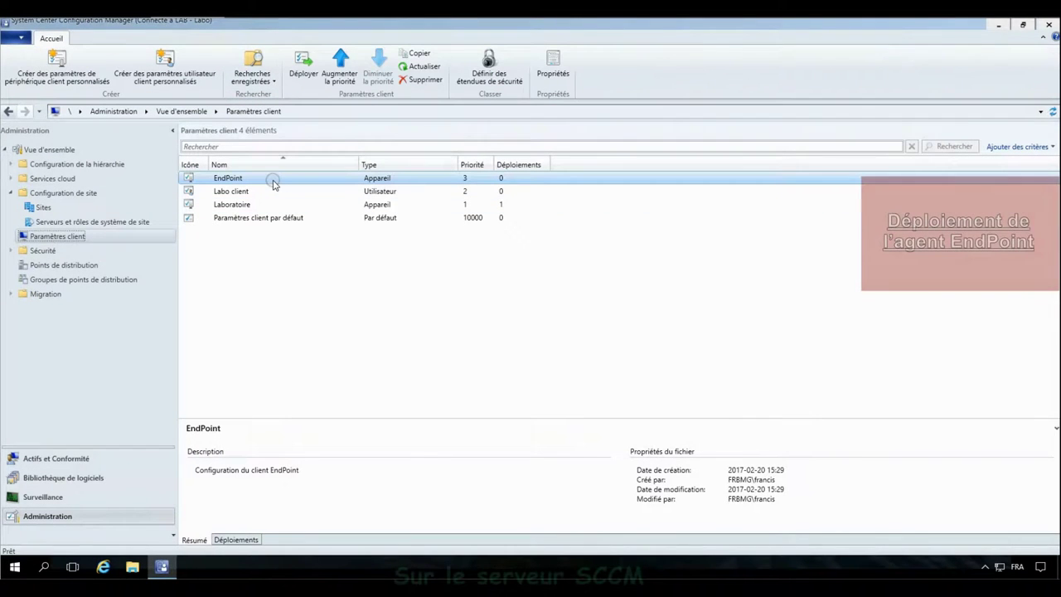
right_click(274, 184)
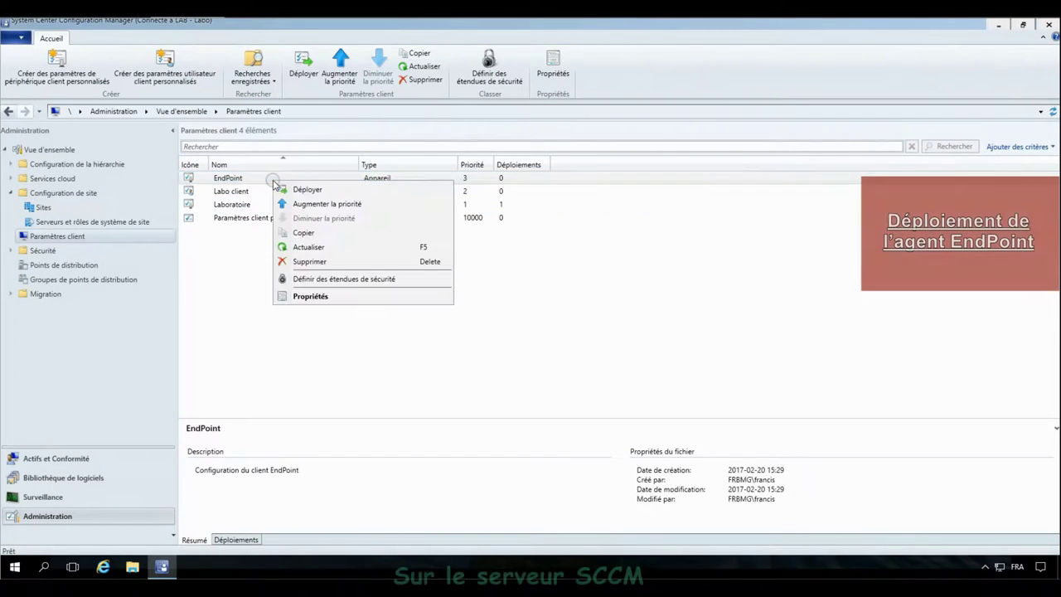
click(324, 190)
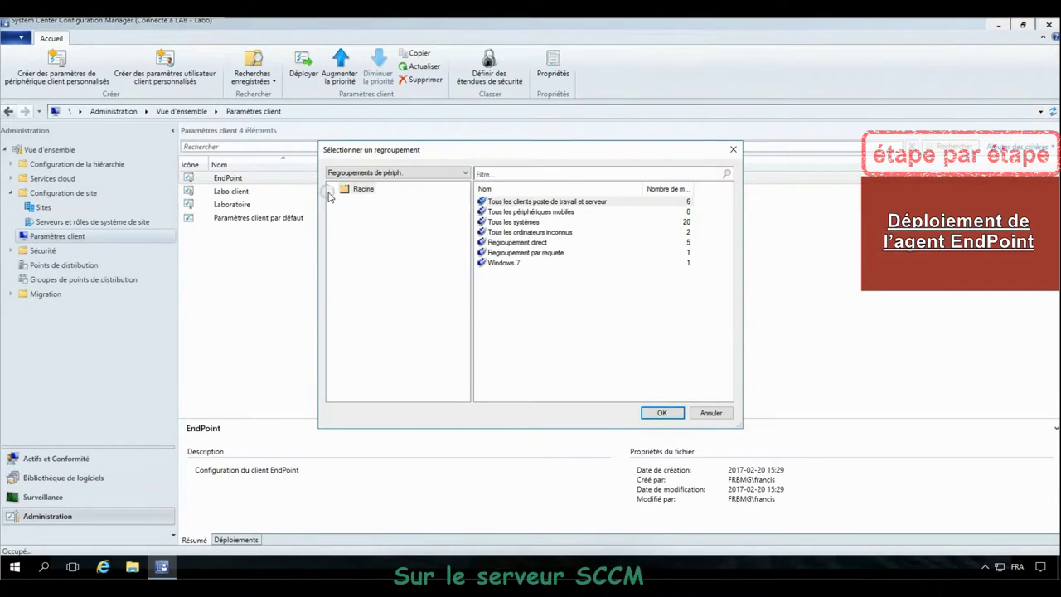
click(514, 263)
click(662, 412)
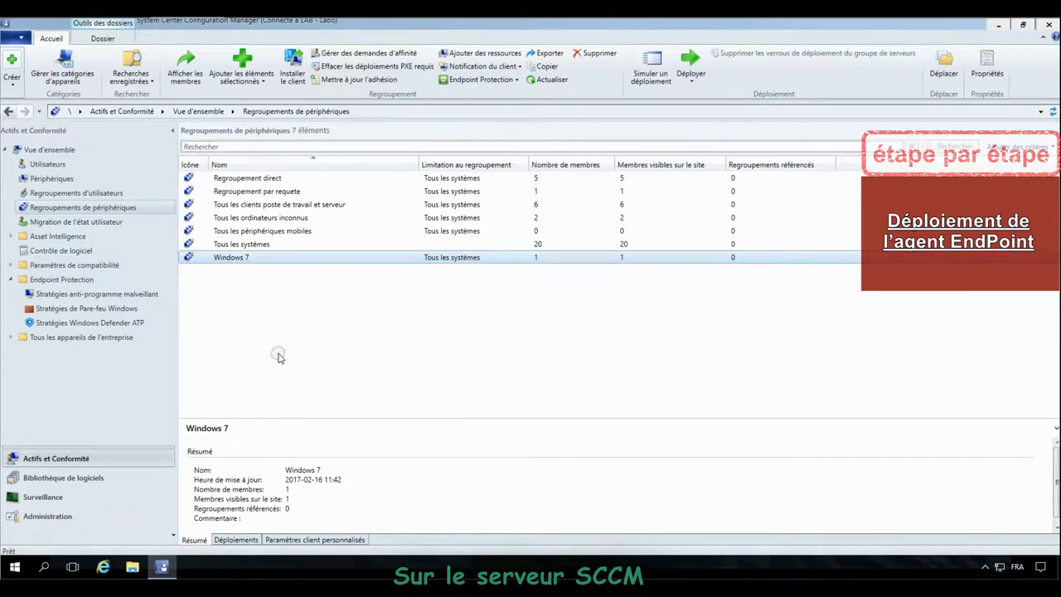
- Set the Windows 7 device collection to be shown in the Endpoint Protection dashboard through its alert properties
click(251, 263)
right_click(251, 262)
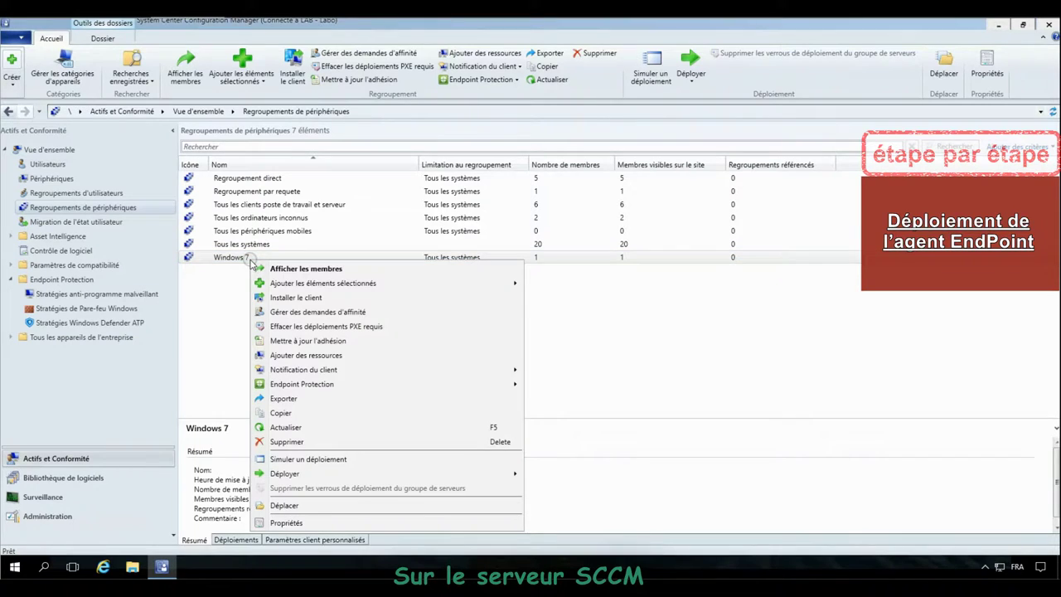
click(322, 524)
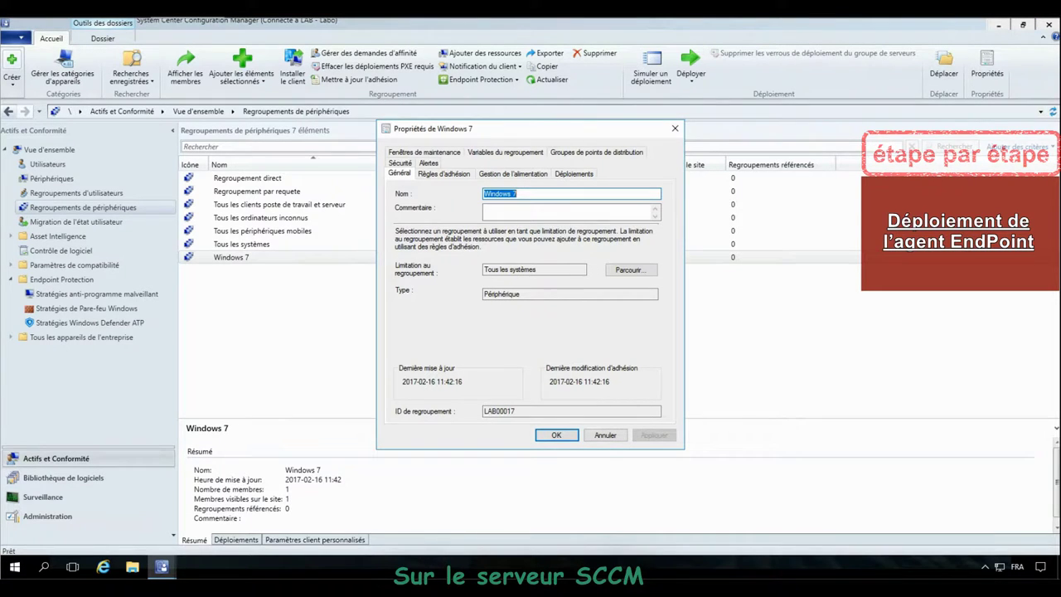
click(427, 164)
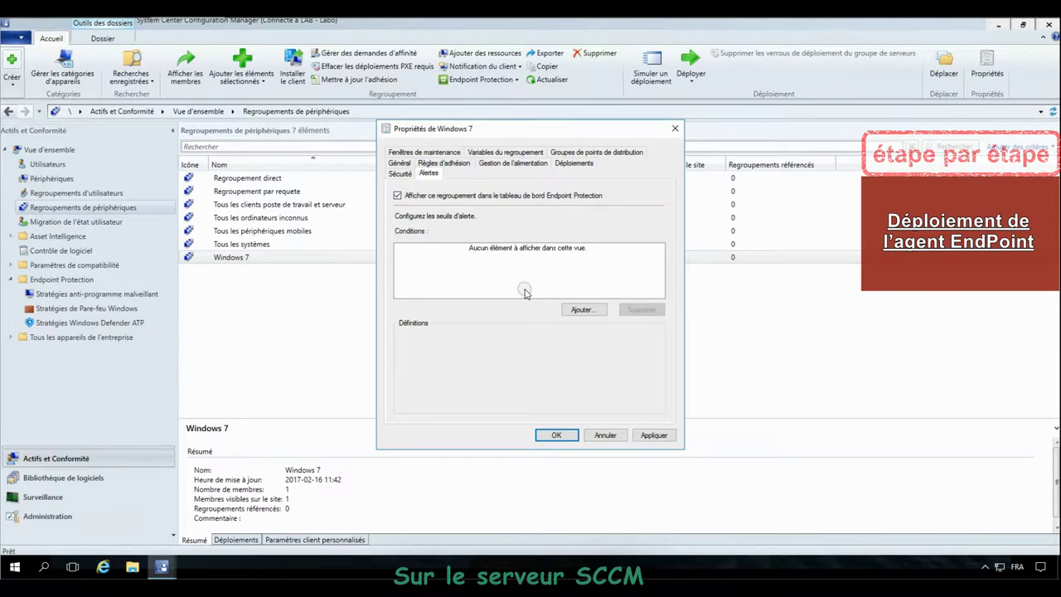
- Add all the client status, Endpoint Protection and member count alert conditions to the Windows 7 collection, and save its properties
click(585, 310)
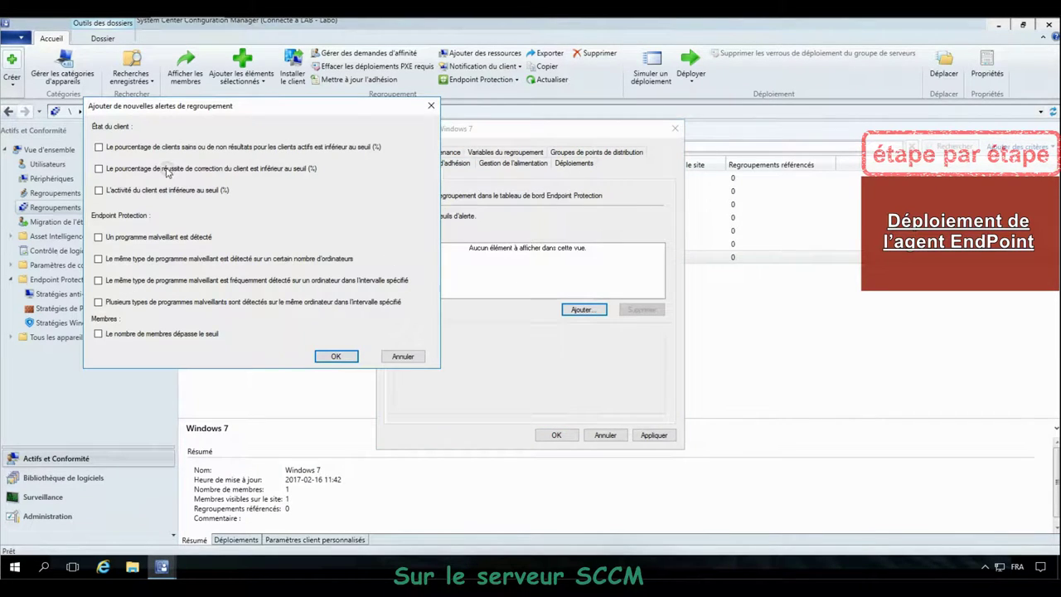
click(99, 148)
click(322, 357)
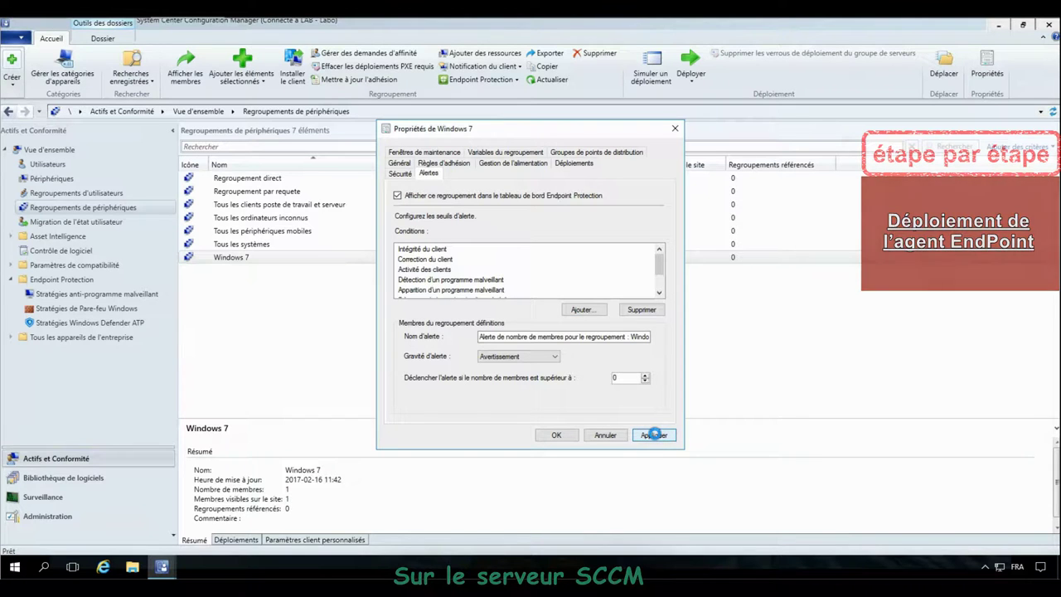
click(654, 436)
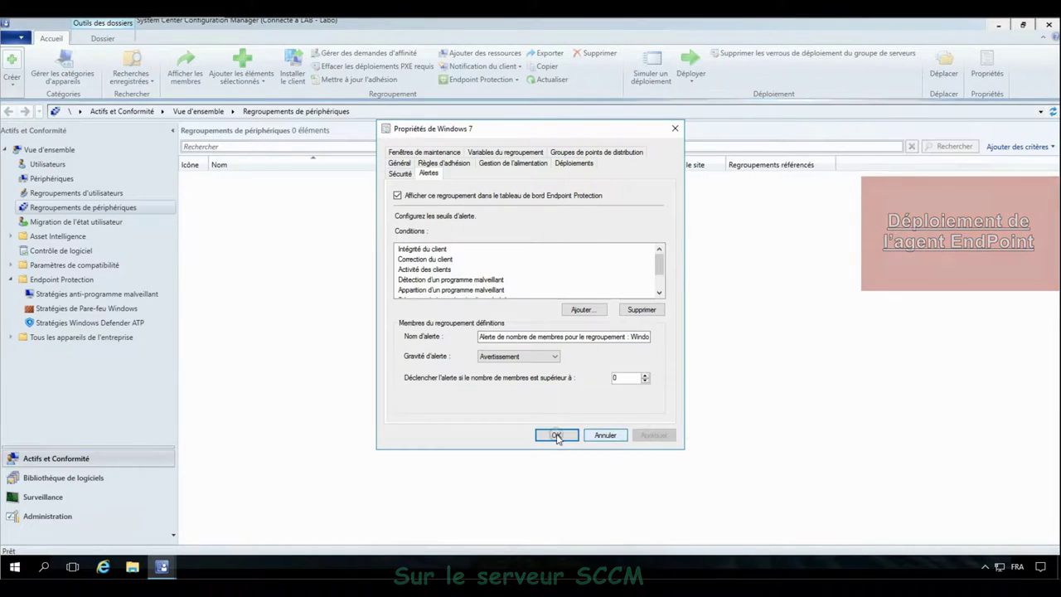
click(555, 436)
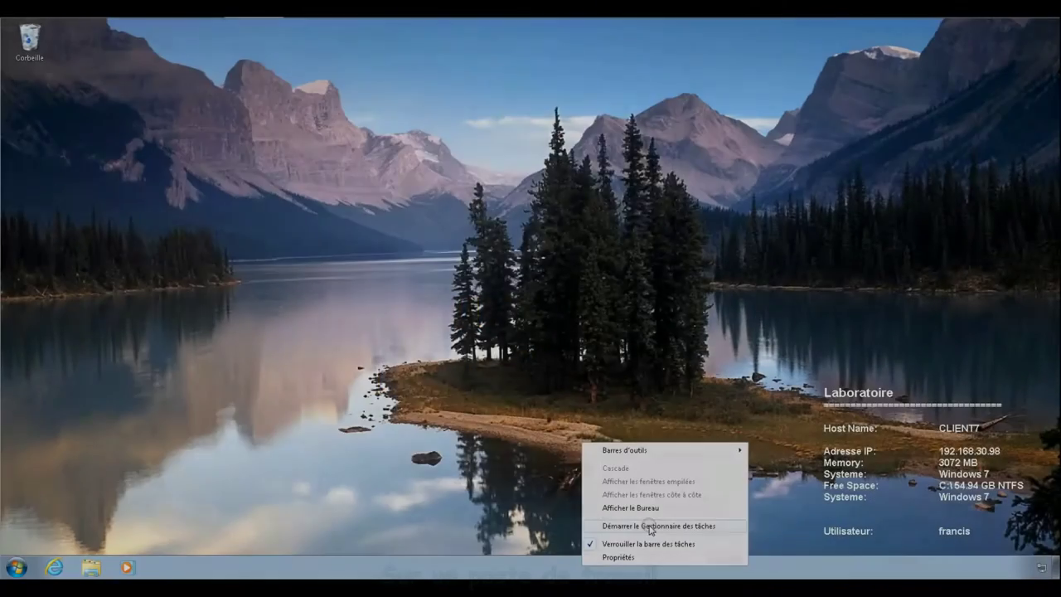
- On the Windows 7 workstation, examine all users' processes in Task Manager and launch System Center Endpoint Protection
click(651, 527)
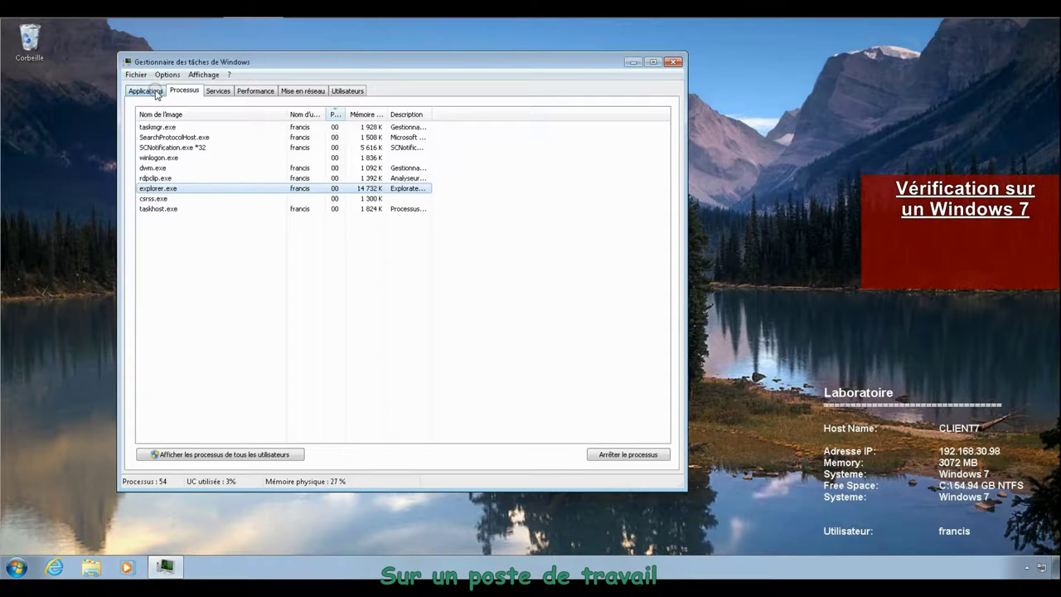
click(272, 455)
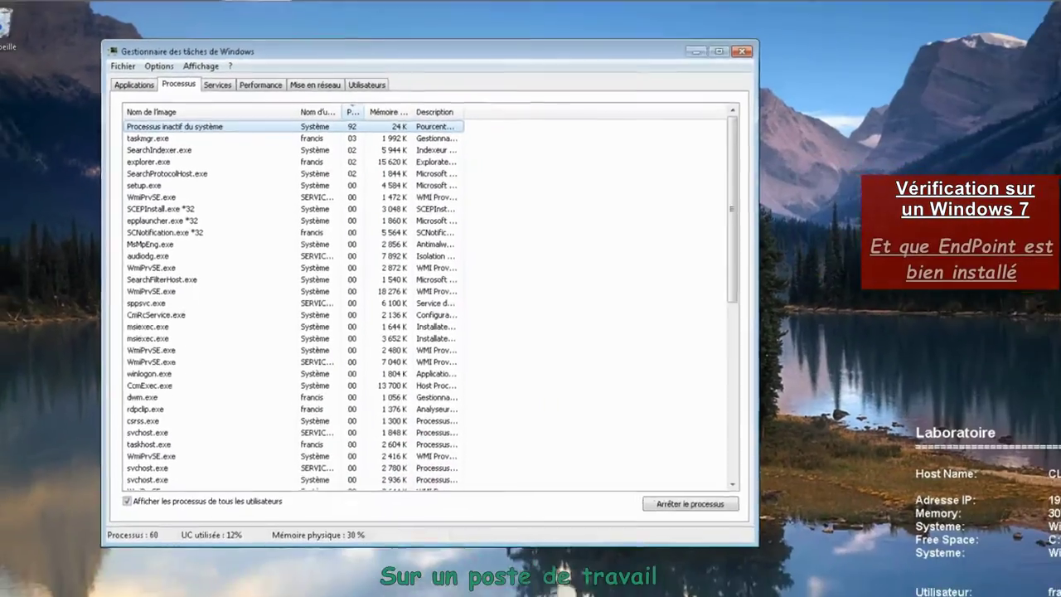
click(17, 567)
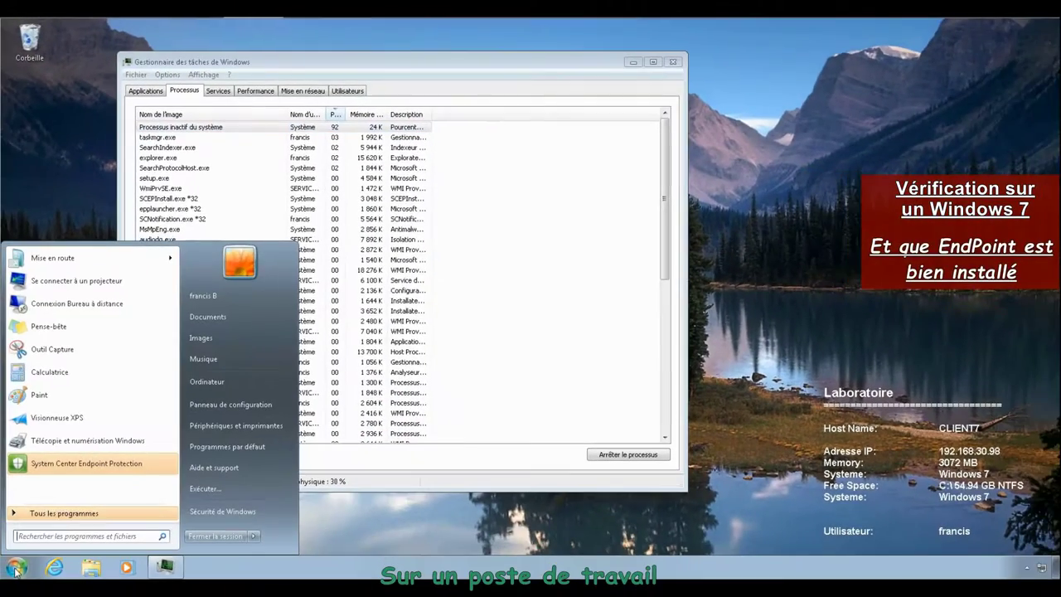
click(71, 467)
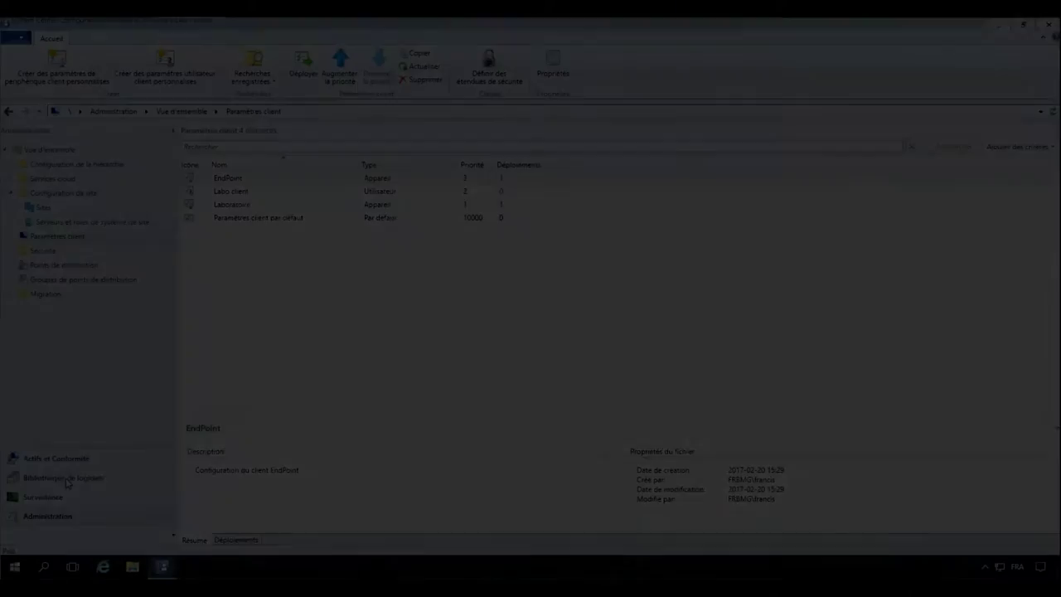
- Back in Configuration Manager on the server, search all software updates with the Classification des mises à jour criterion set to Mises à jour de définitions
click(66, 479)
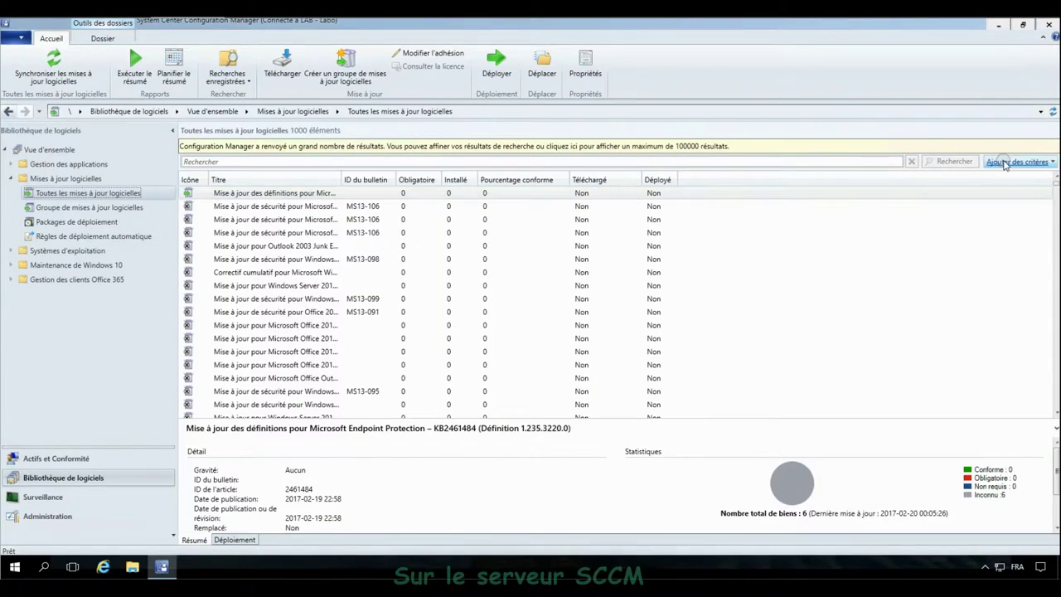
click(1003, 163)
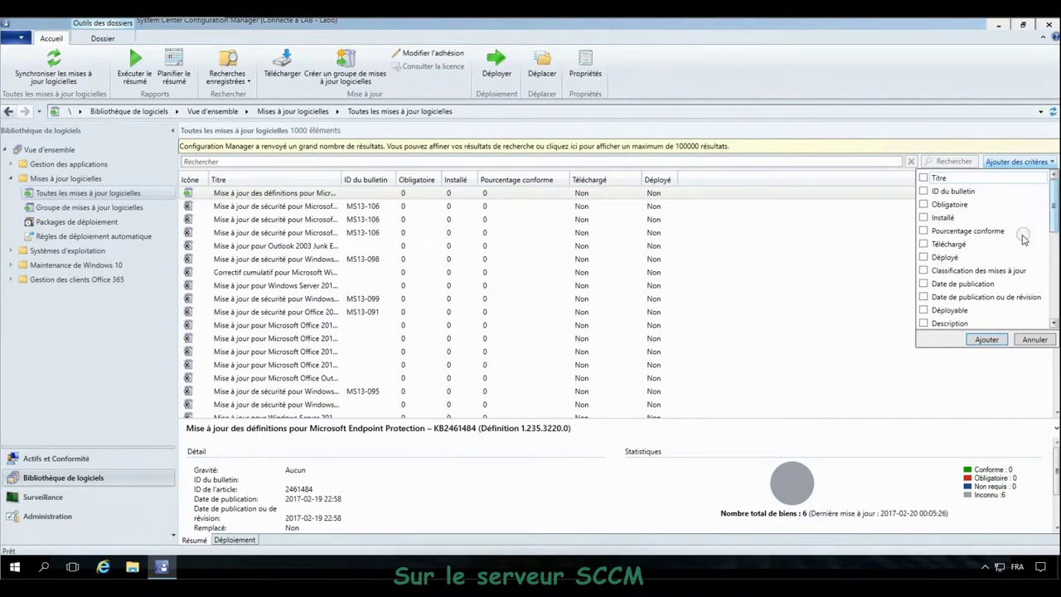
click(923, 271)
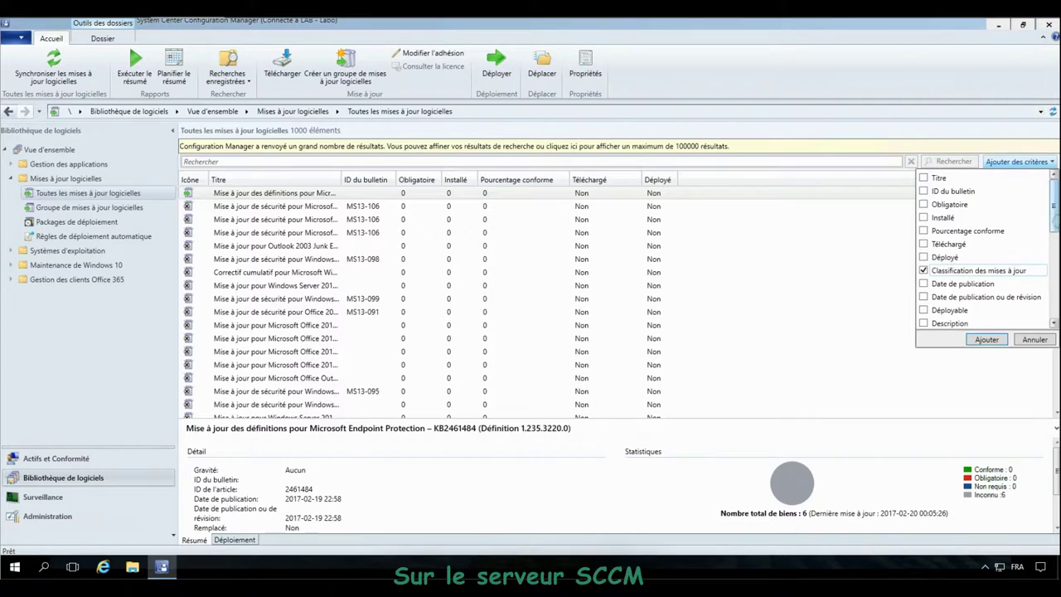
drag(1055, 222, 1054, 257)
click(987, 339)
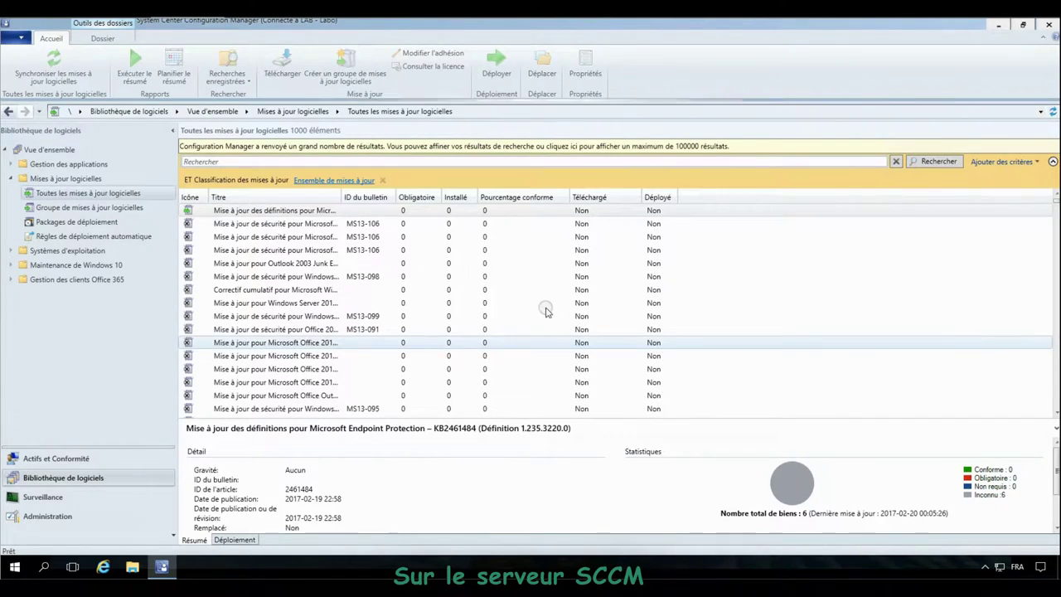
click(349, 182)
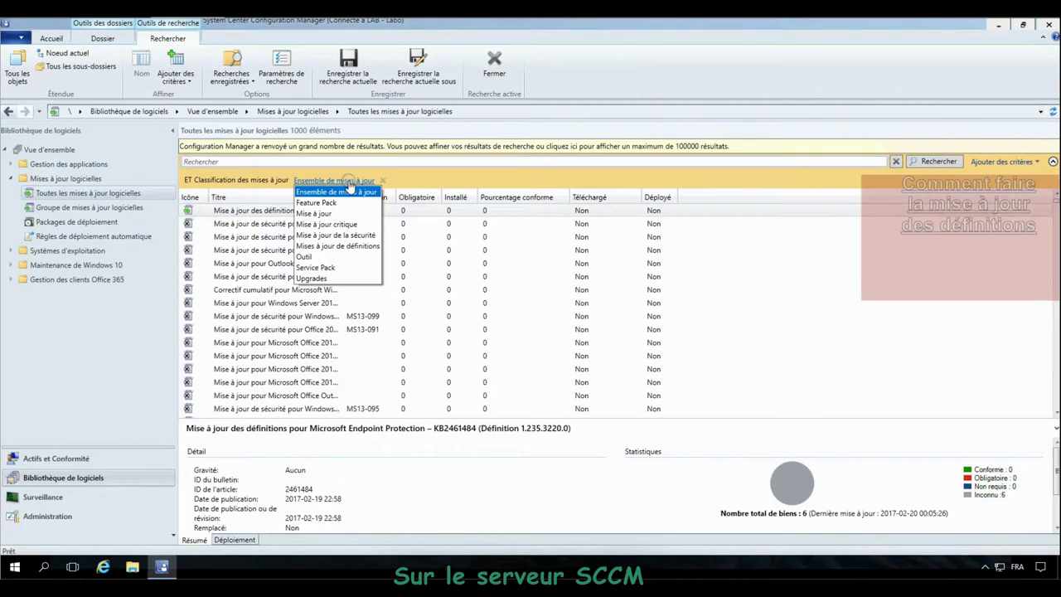
click(348, 246)
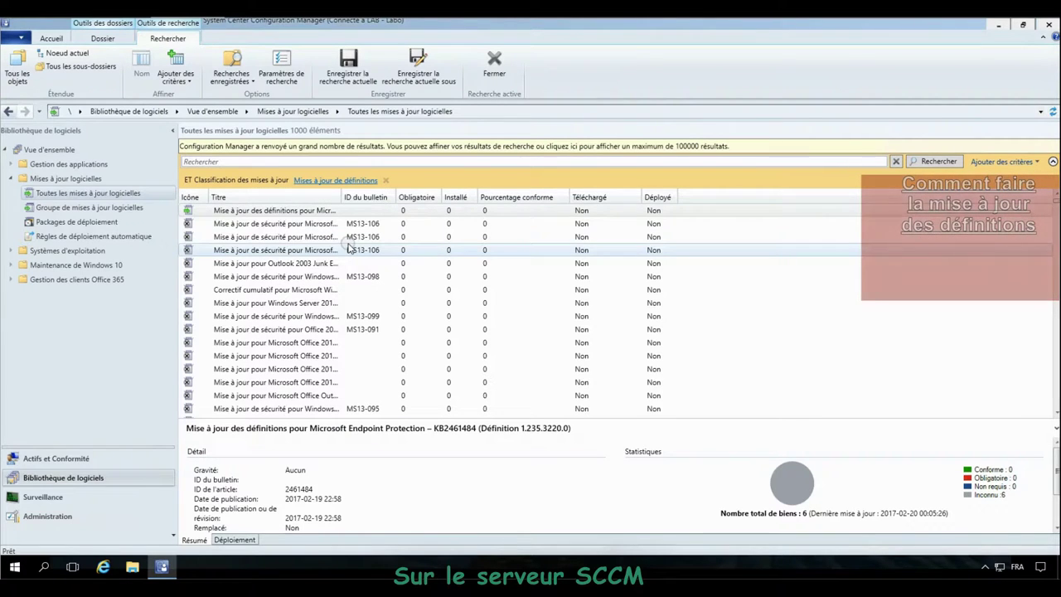
click(943, 162)
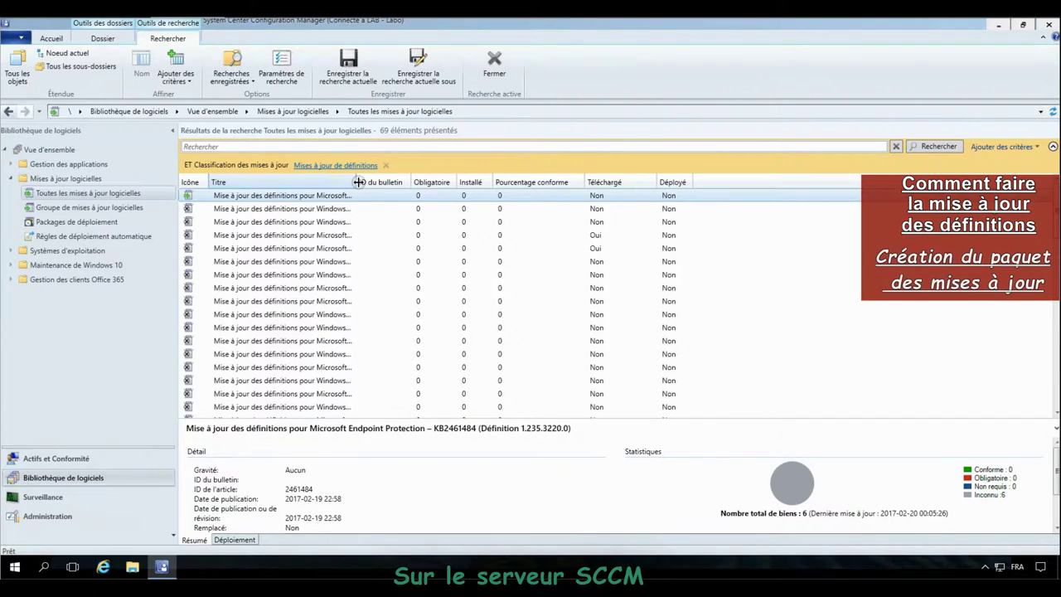
- Widen the update titles and start downloading the Microsoft Endpoint Protection definition update KB2461484 (Définition 1.235.3220.0)
drag(358, 181, 640, 182)
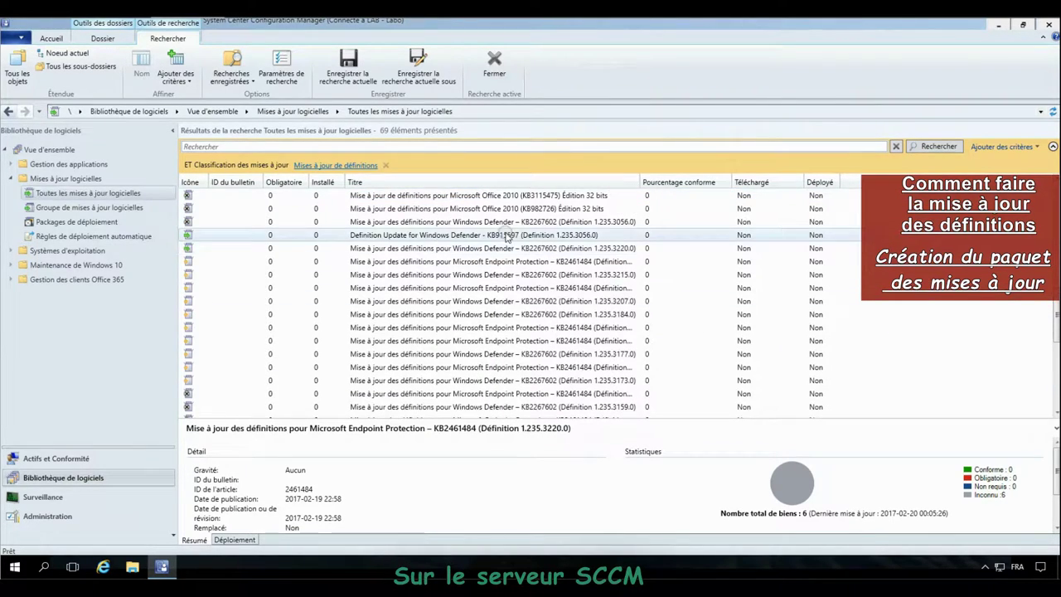
click(507, 236)
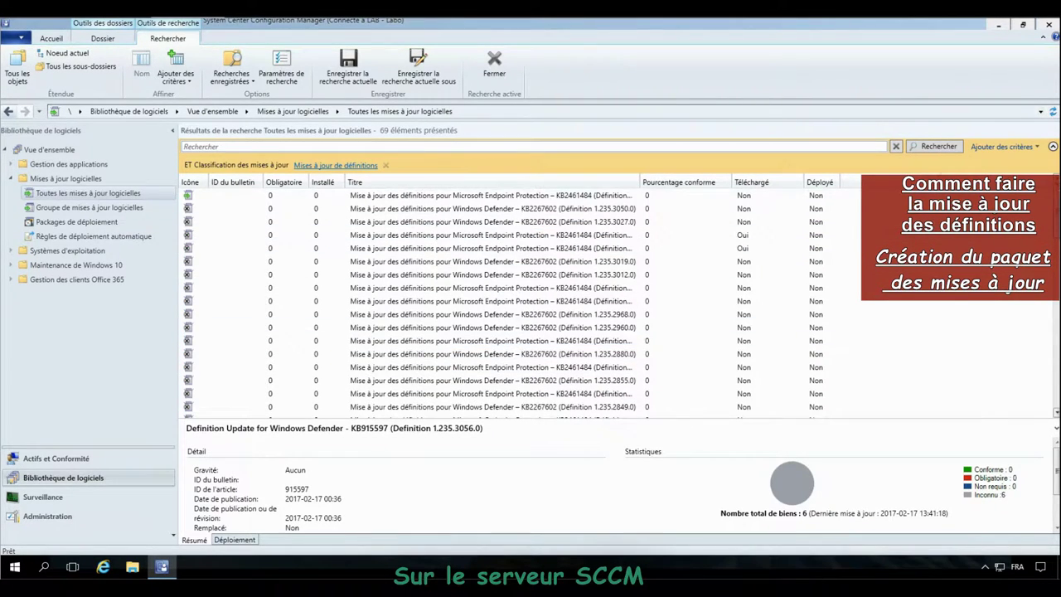
click(406, 198)
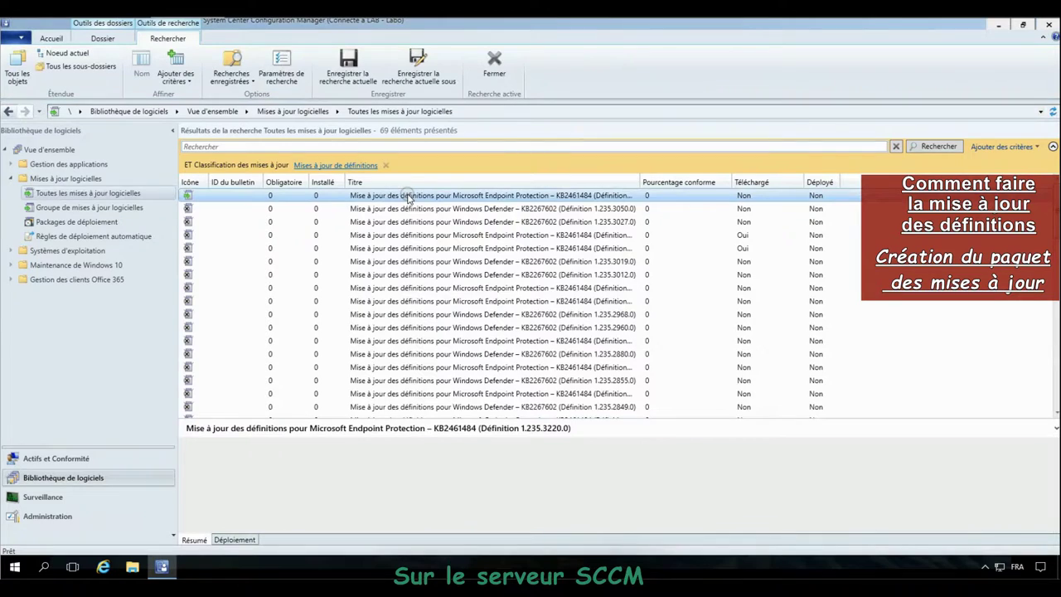
right_click(408, 197)
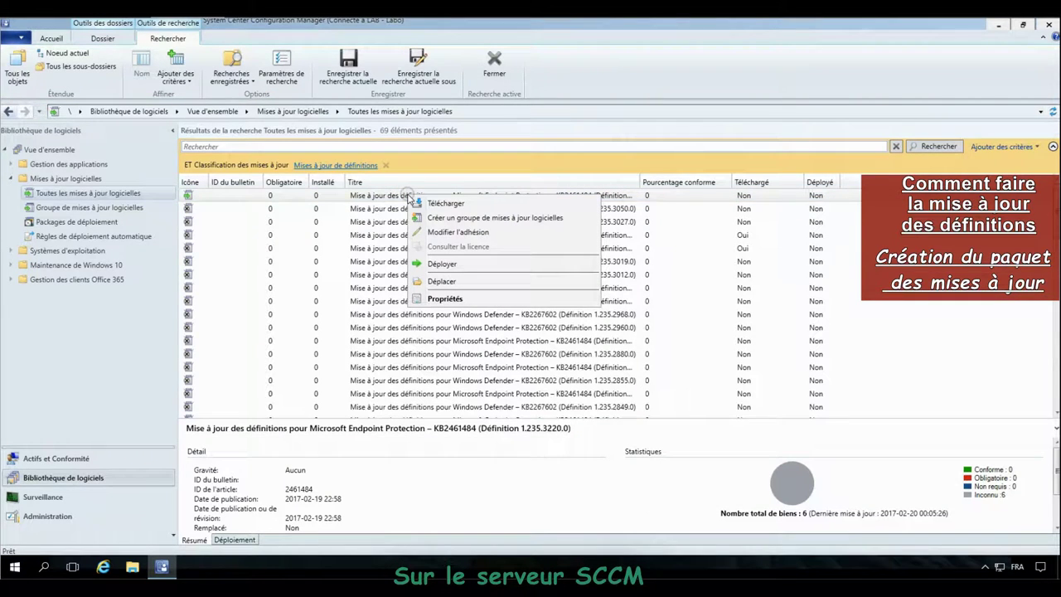
click(497, 206)
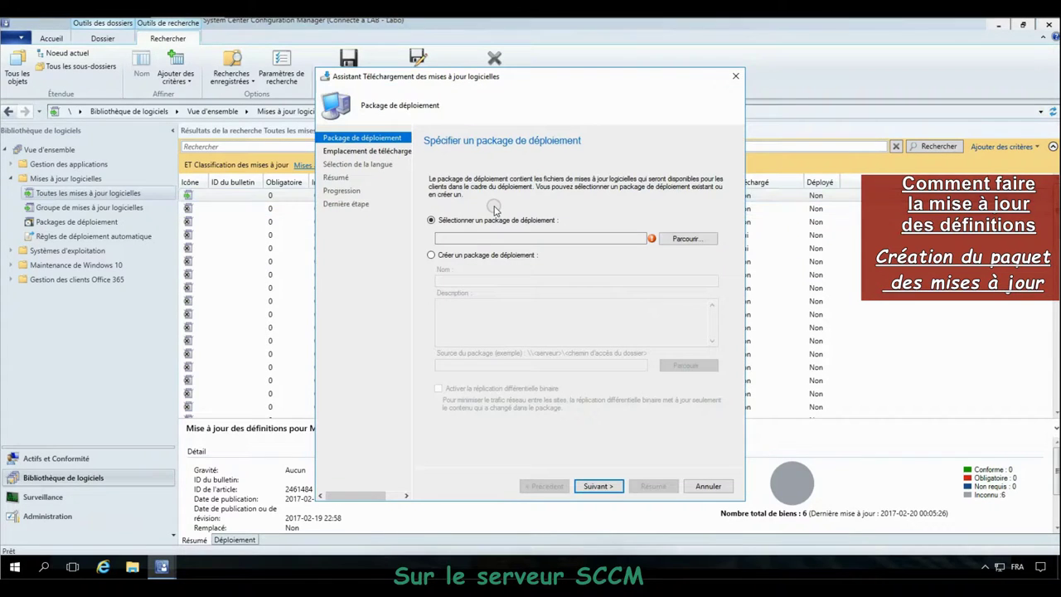
- Choose to create a new deployment package for the update and name it EndPoint_definition
click(432, 255)
click(460, 281)
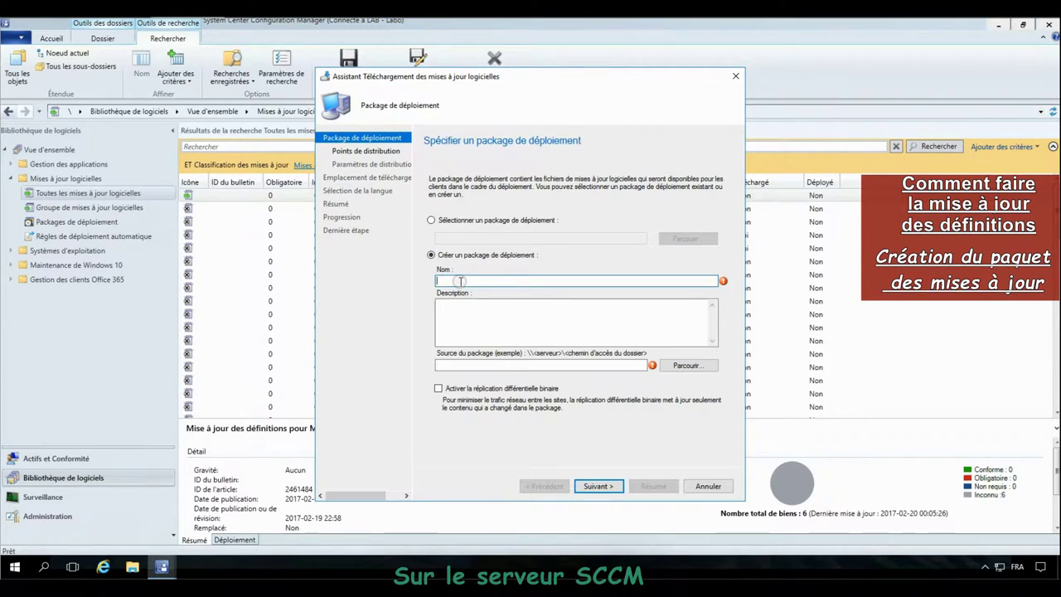
text(EndPoint_definition)
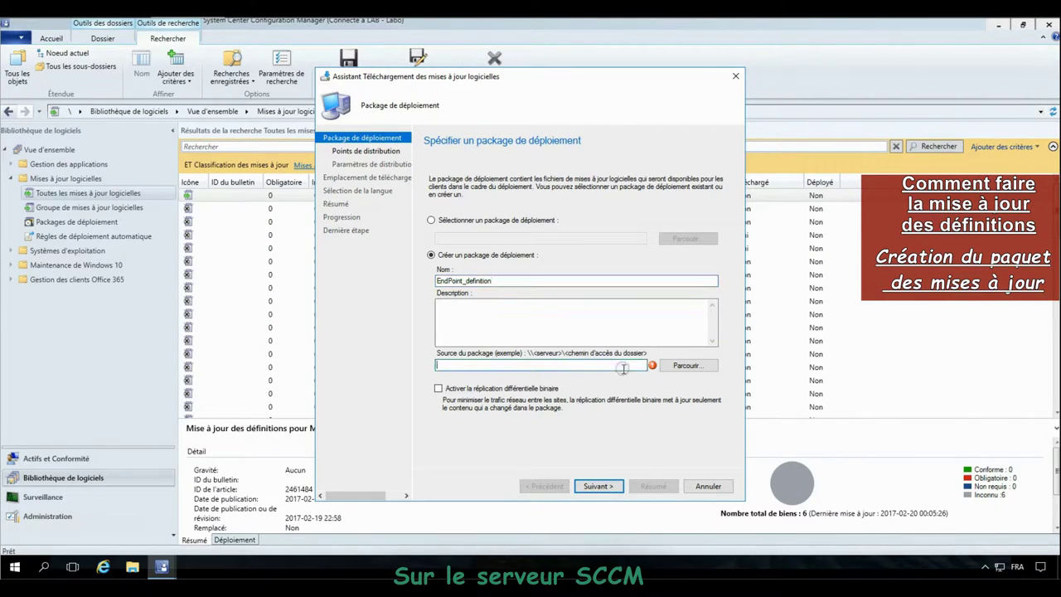
- Browse to the network folder \\sccm\UpdateServicesPackages\Endpoint and select it as the package source
click(688, 365)
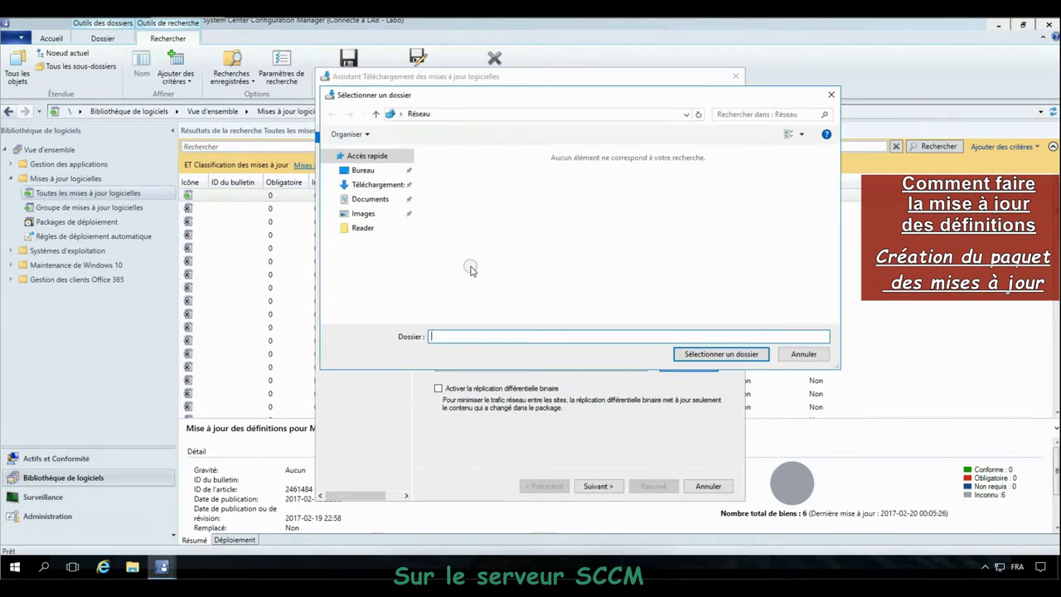
click(467, 115)
text(\\)
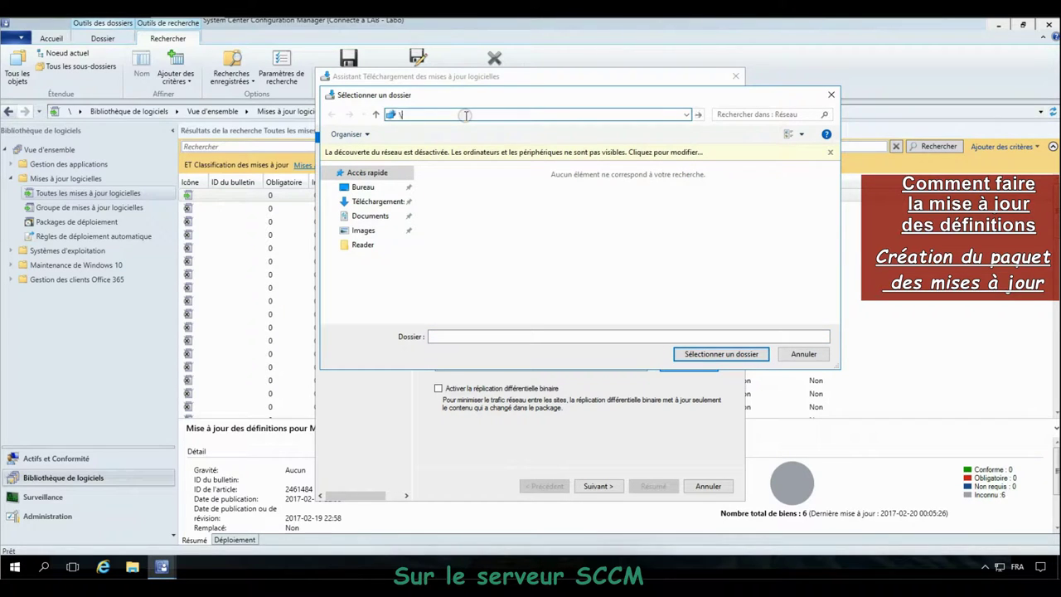
text(sccm\)
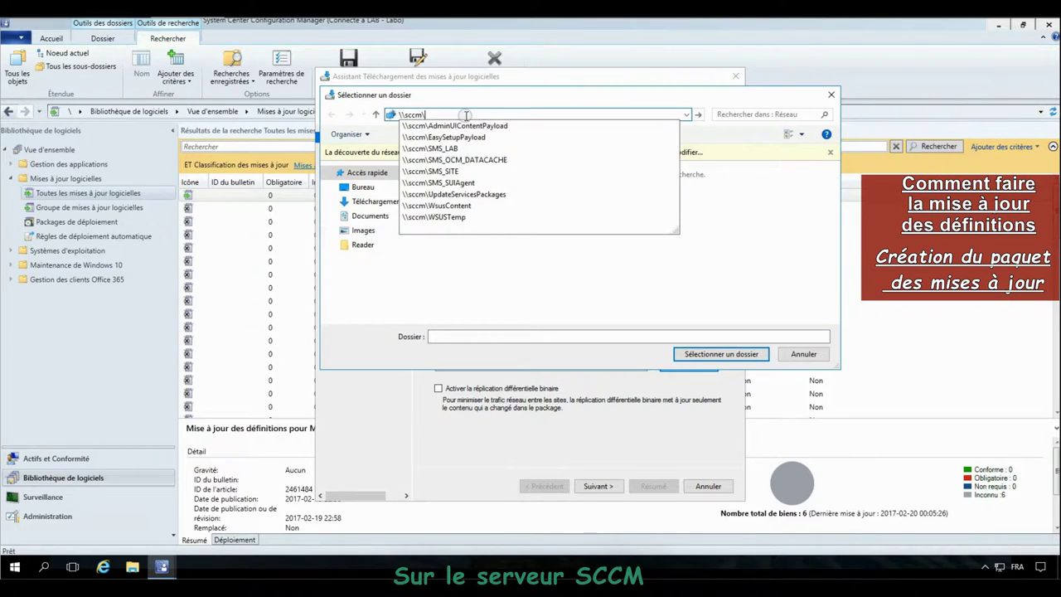
key(Down)
key(Down)
key(Down)
key(Down)
key(Down)
key(Down)
key(Down)
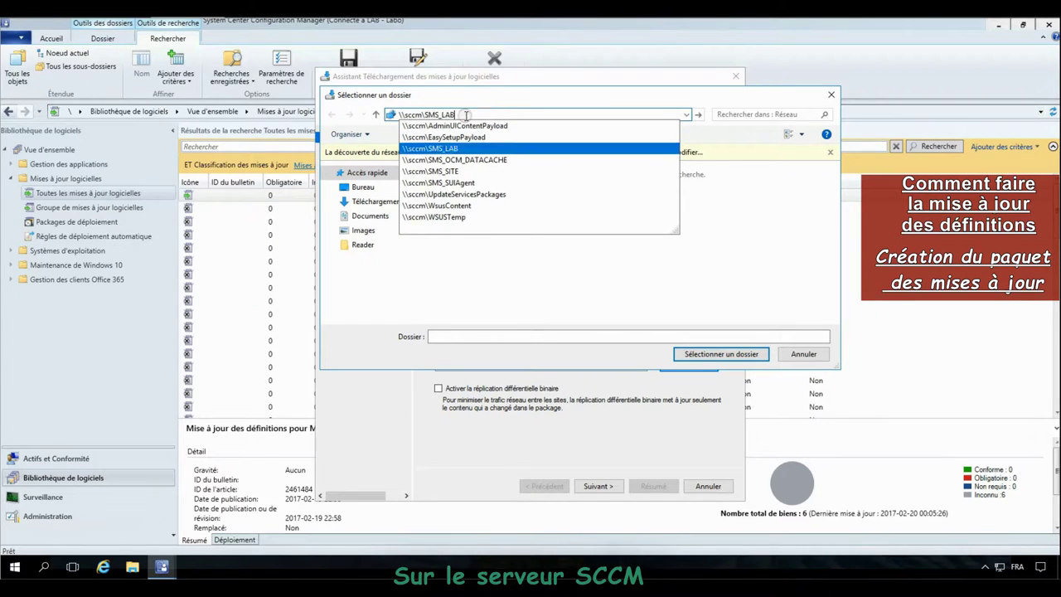
text(\)
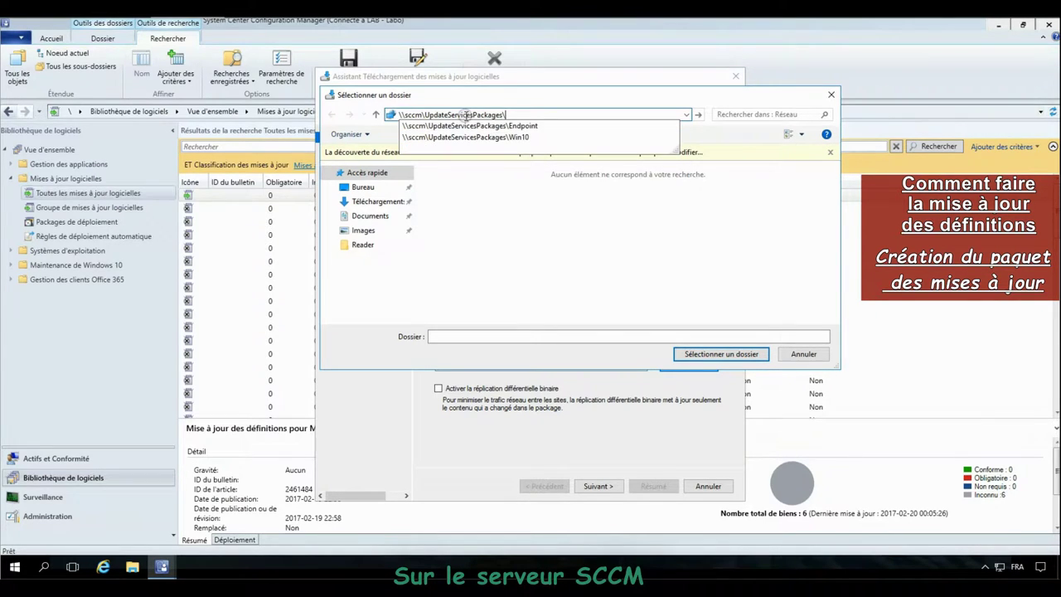
key(Down)
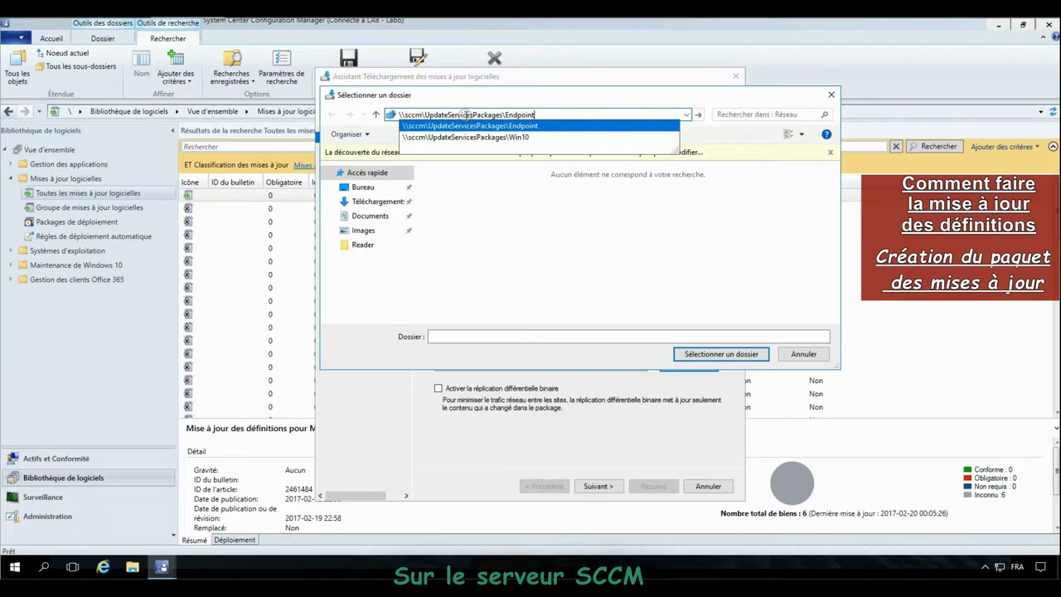
key(Return)
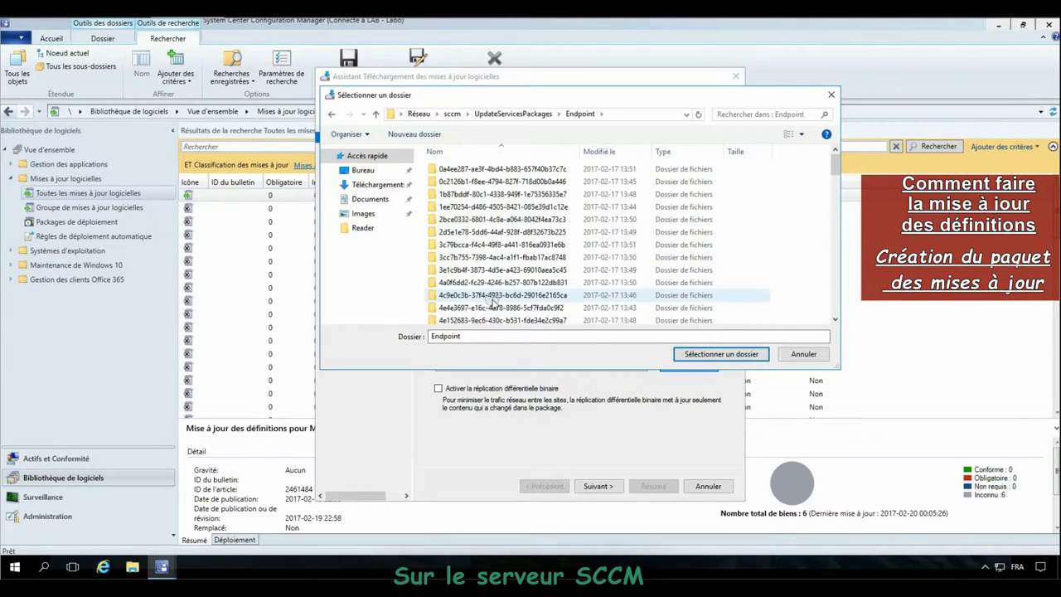
click(748, 355)
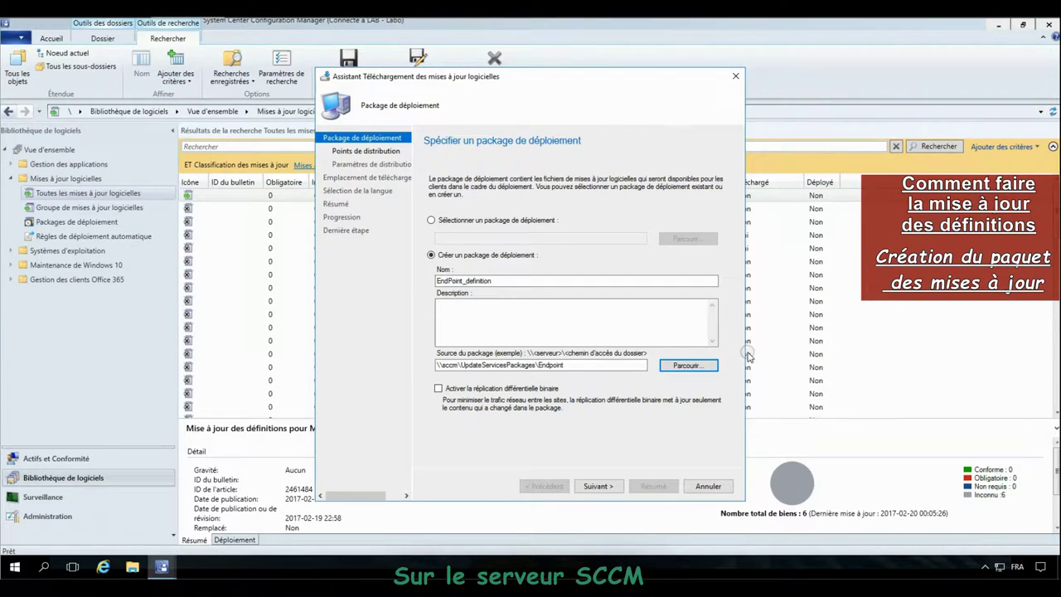
- Change the package source to \\sccm\UpdateServicesPackages\Endpoint2, correct the package name to EndPoint_definitions, and continue to the distribution points
click(503, 280)
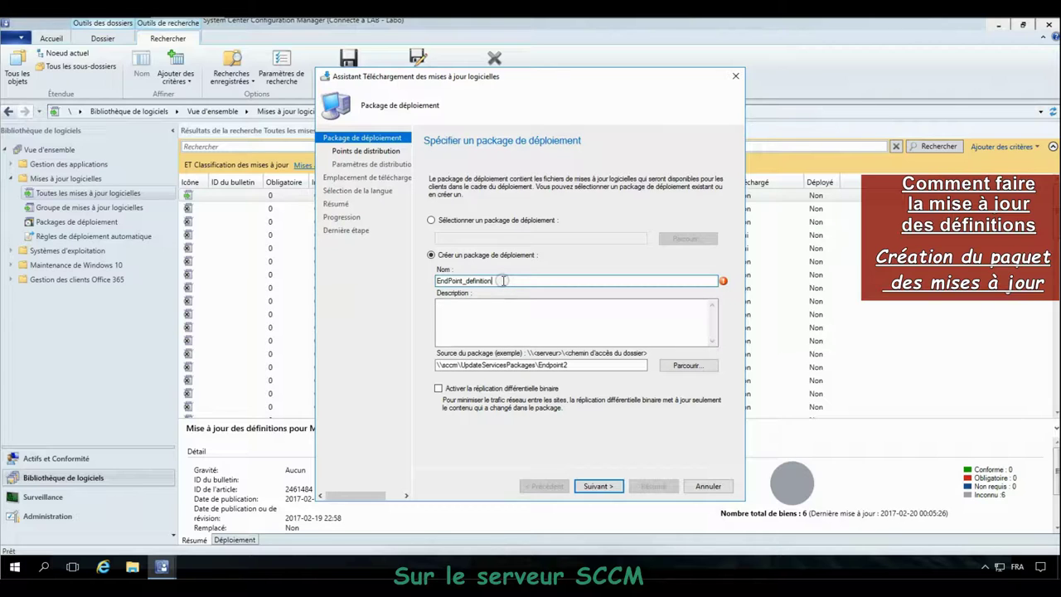
text(s)
click(602, 487)
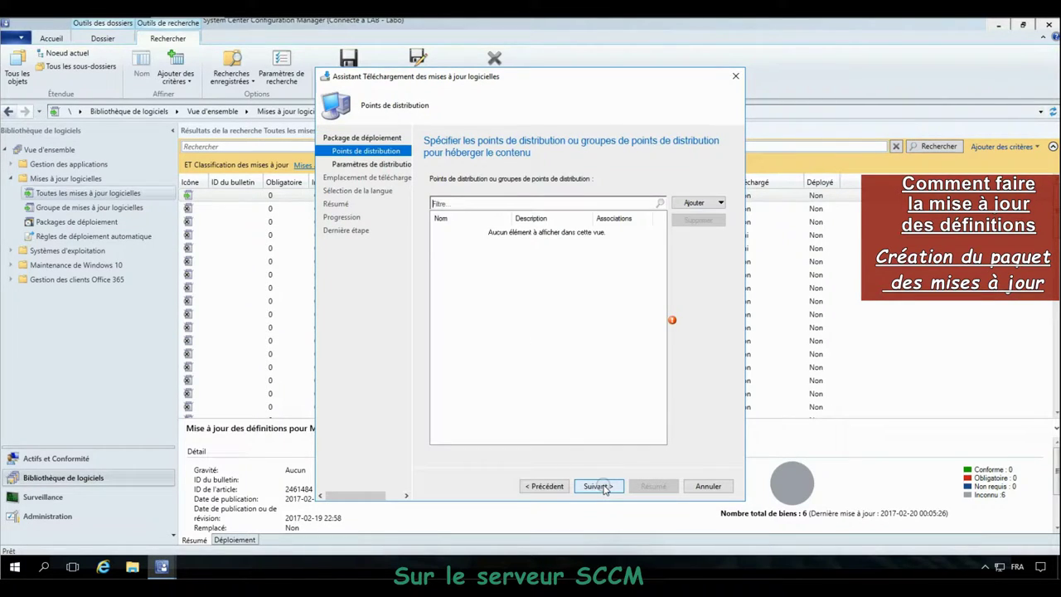
- Add the distribution point SCCM.FRBMG.LAN to host the package content, and continue to the distribution settings
click(711, 204)
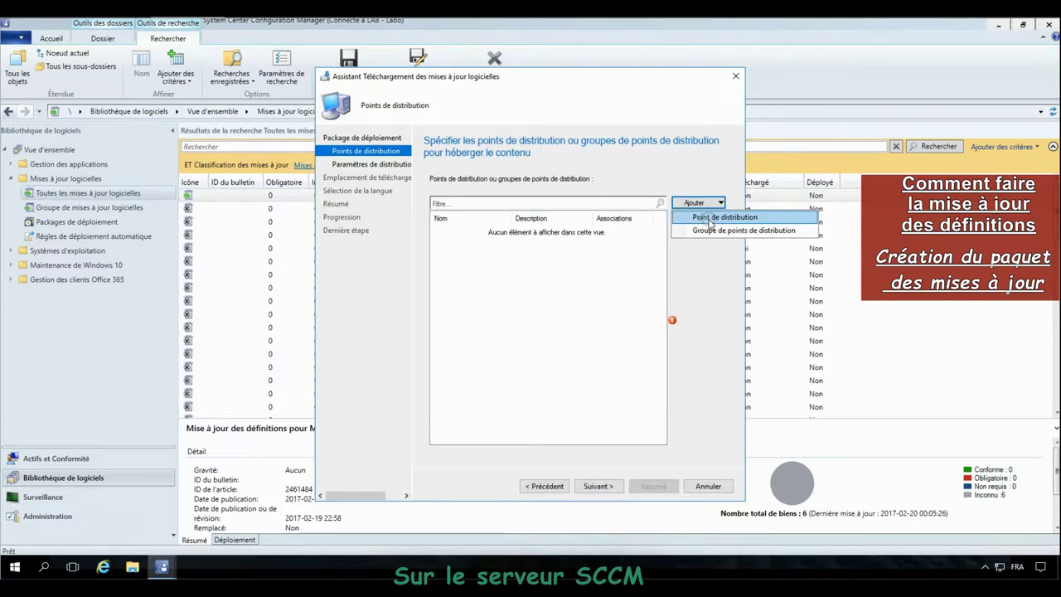
click(710, 218)
click(397, 274)
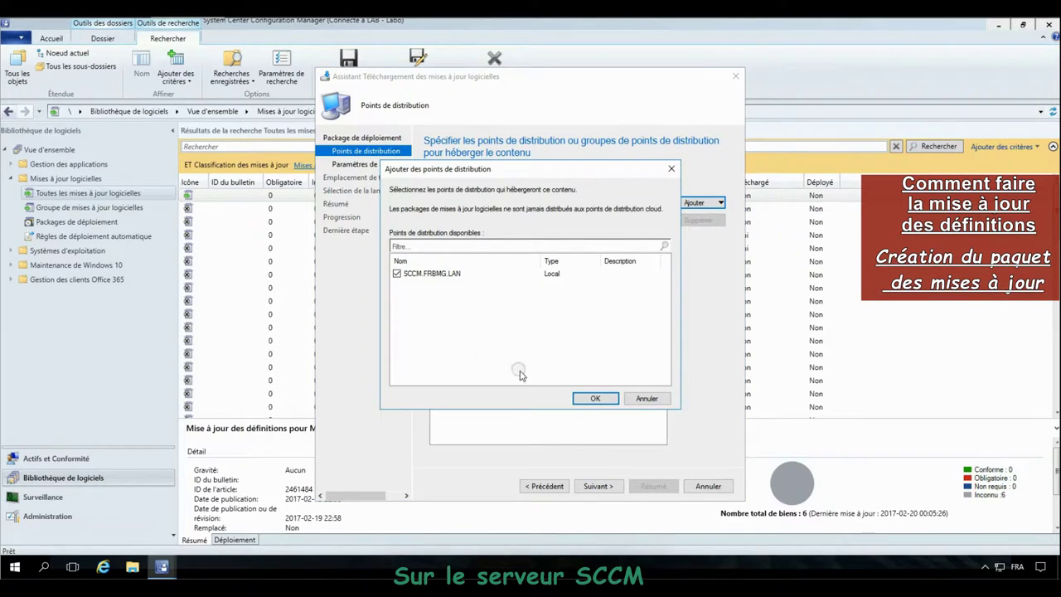
click(595, 398)
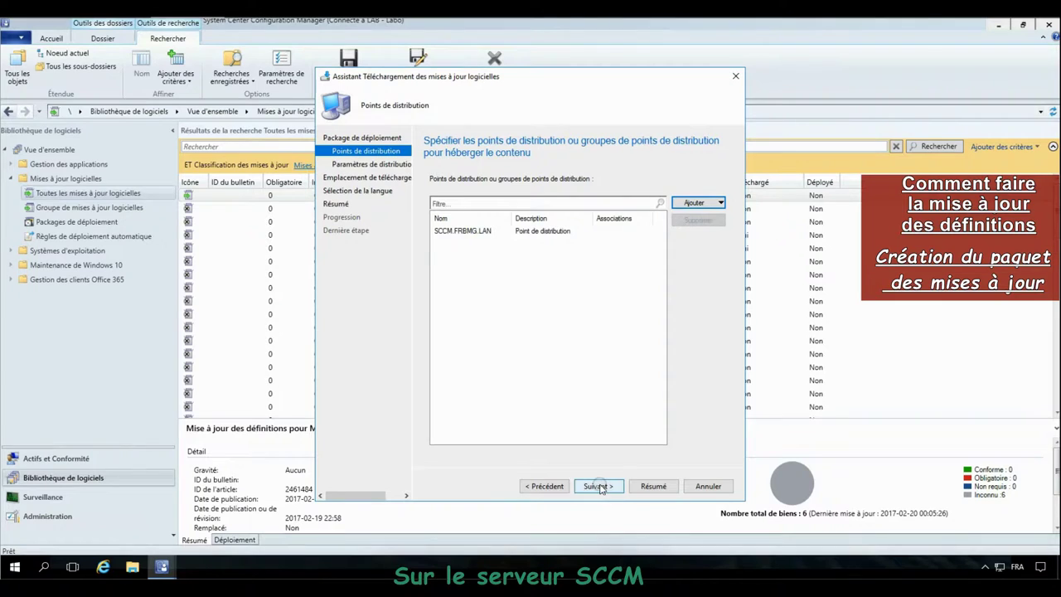
click(600, 486)
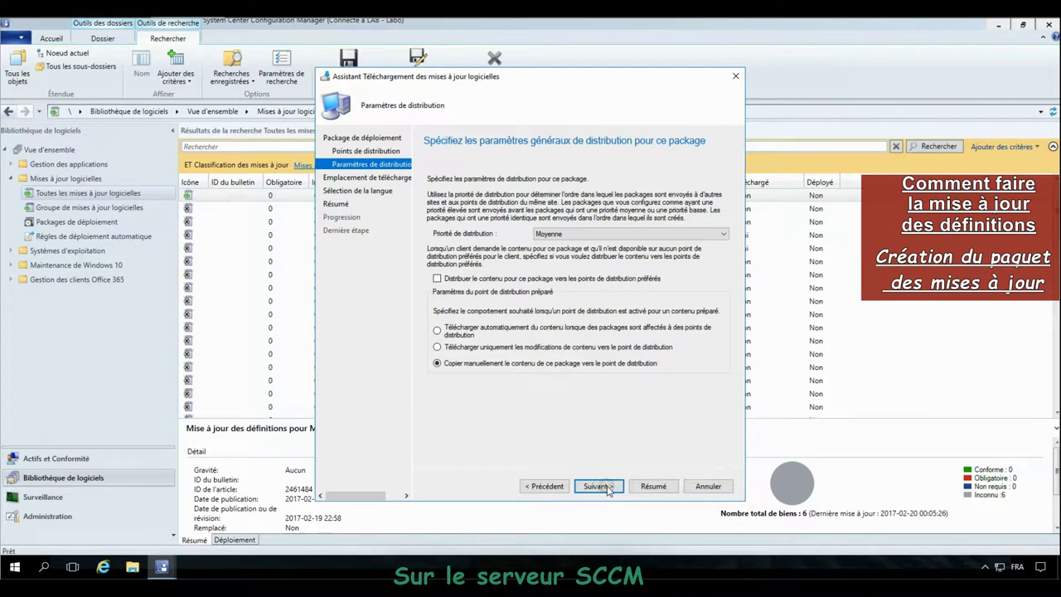
- Accept the default distribution settings, Internet download source and English and French languages, then run the package download and close the wizard
click(609, 490)
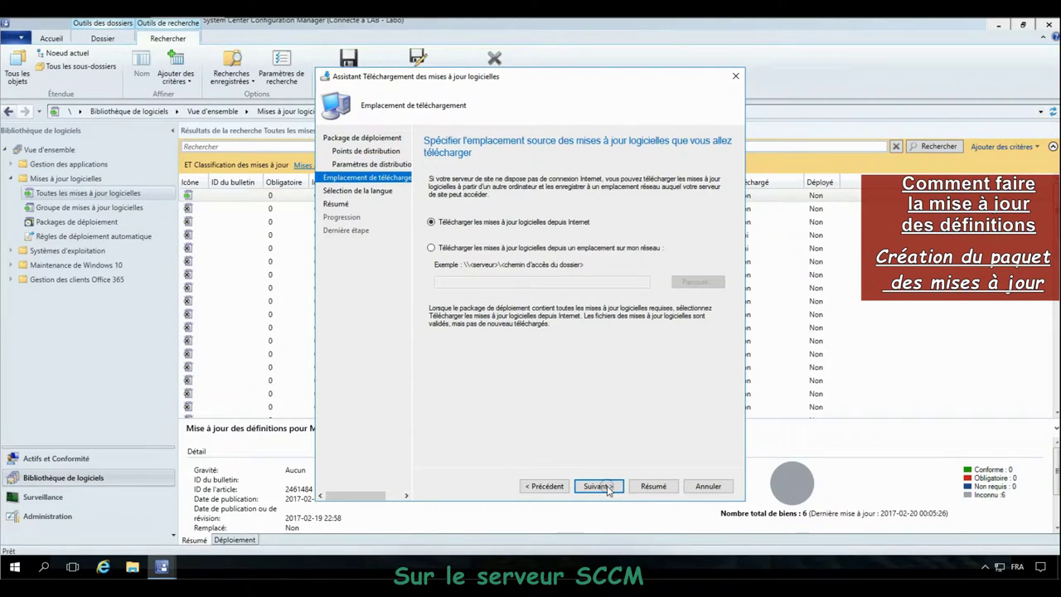
click(609, 490)
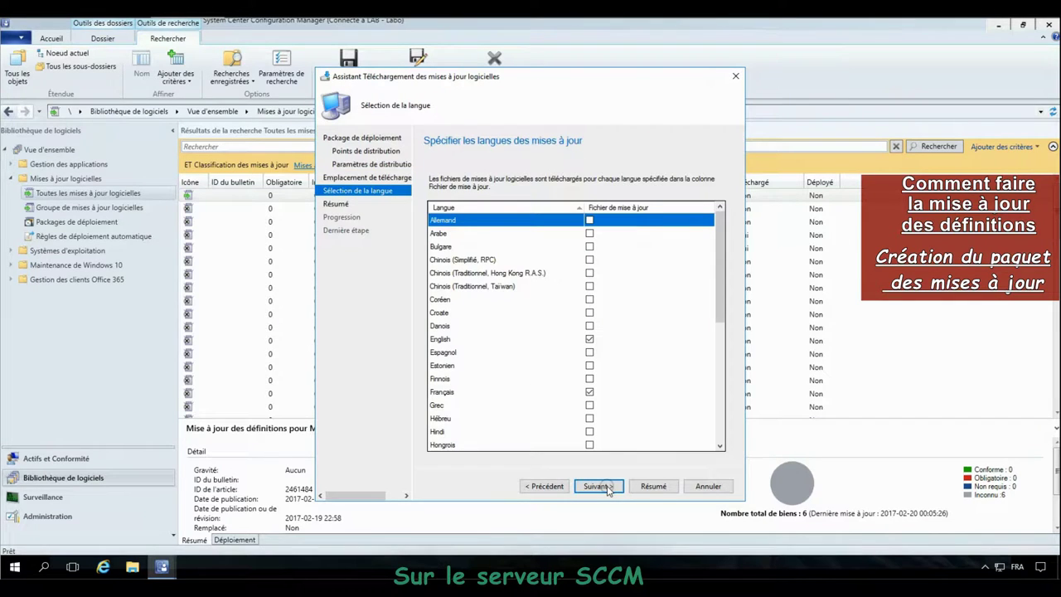
click(609, 490)
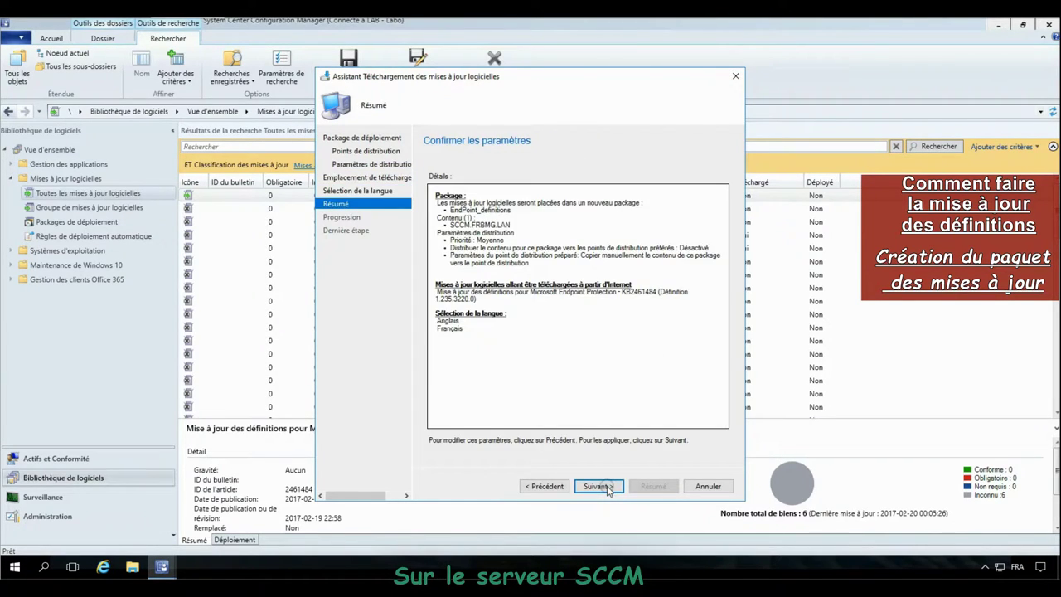
click(597, 487)
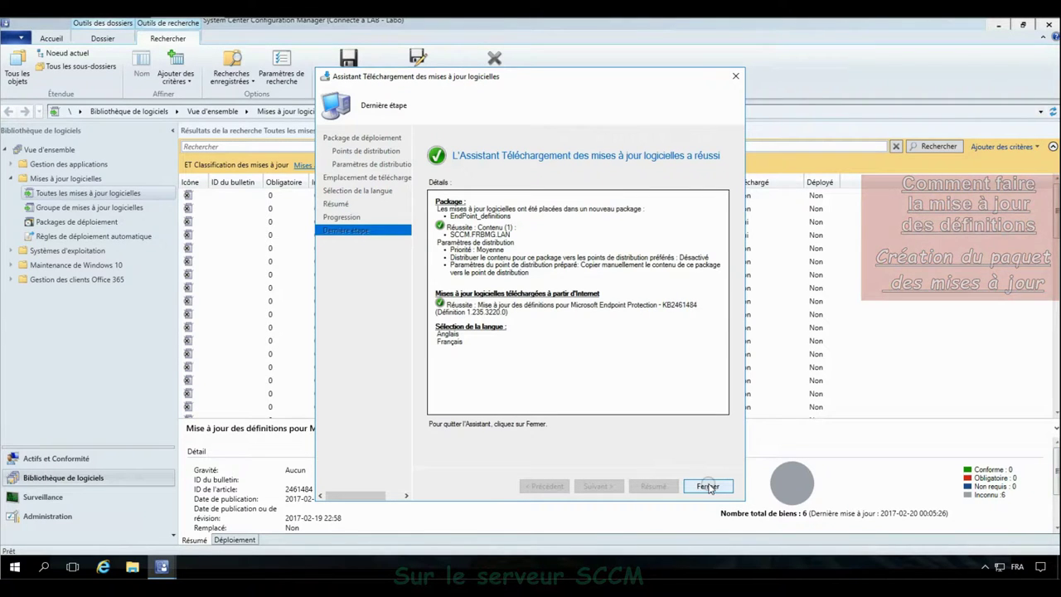
click(706, 486)
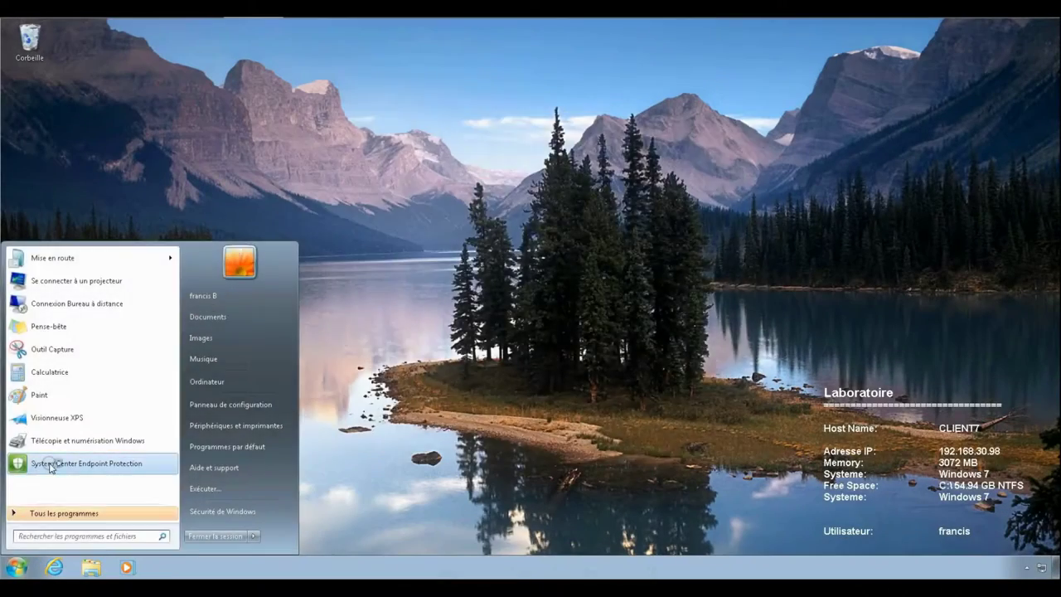
- On the Windows 7 workstation, open System Center Endpoint Protection and update its virus and spyware definitions
click(49, 462)
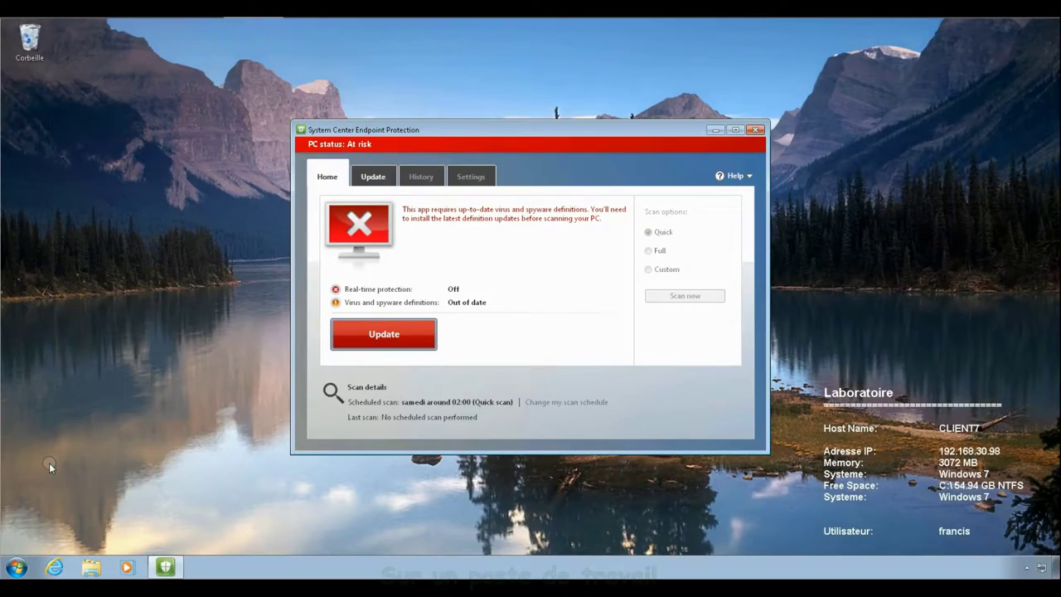
click(384, 334)
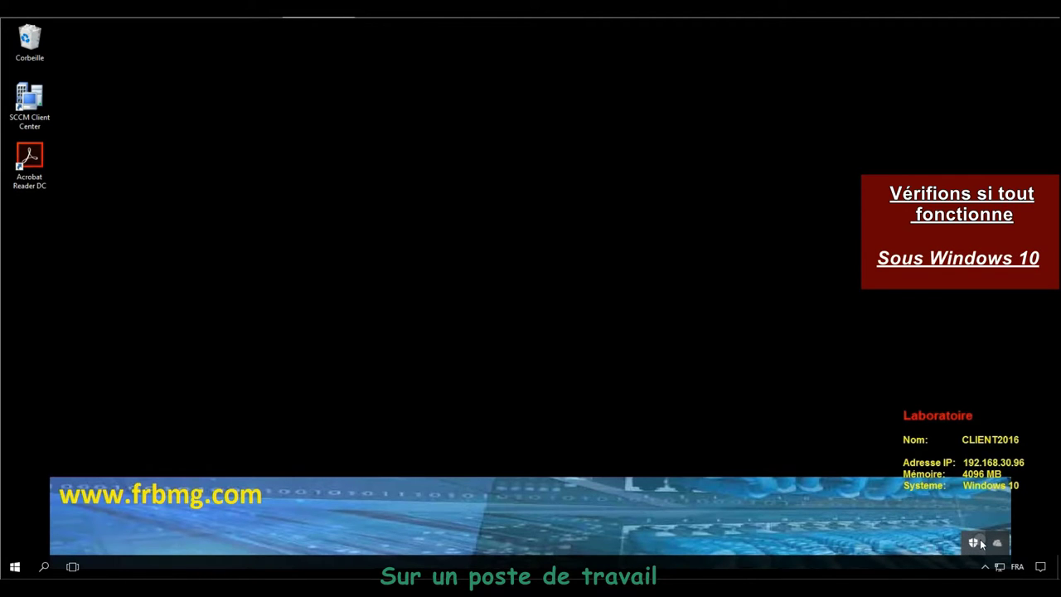
- On the Windows 10 workstation, check the Windows Defender protection status and review the installed programs for System Center Endpoint Protection
double_click(978, 543)
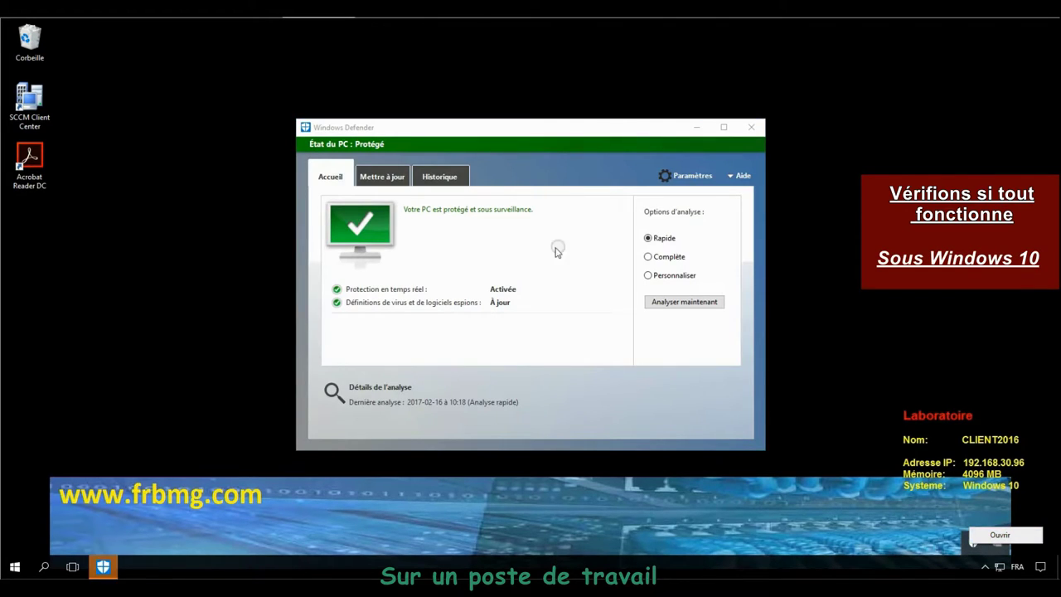
click(14, 566)
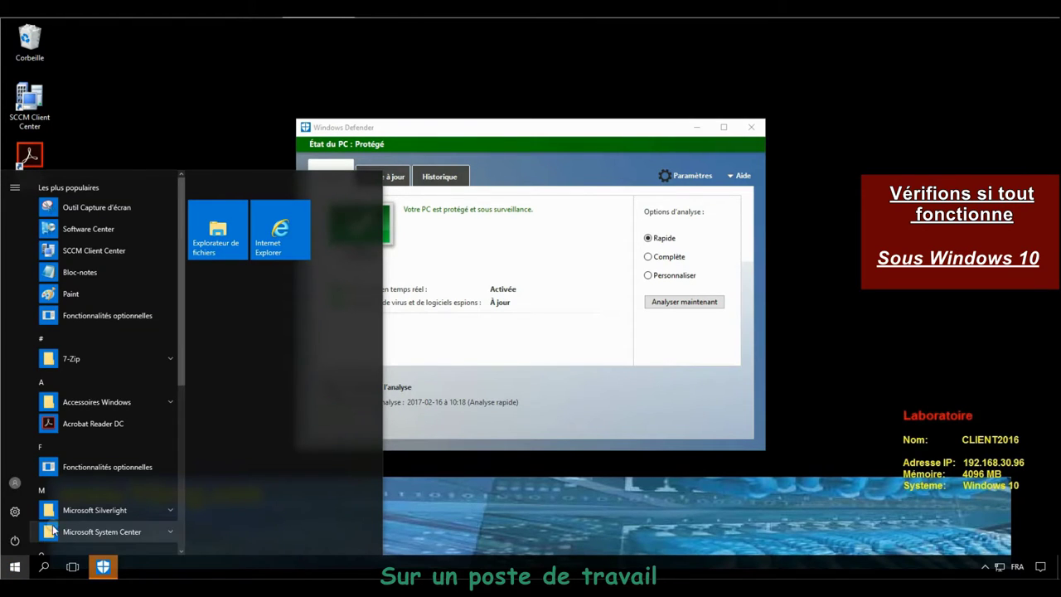
right_click(17, 570)
click(91, 453)
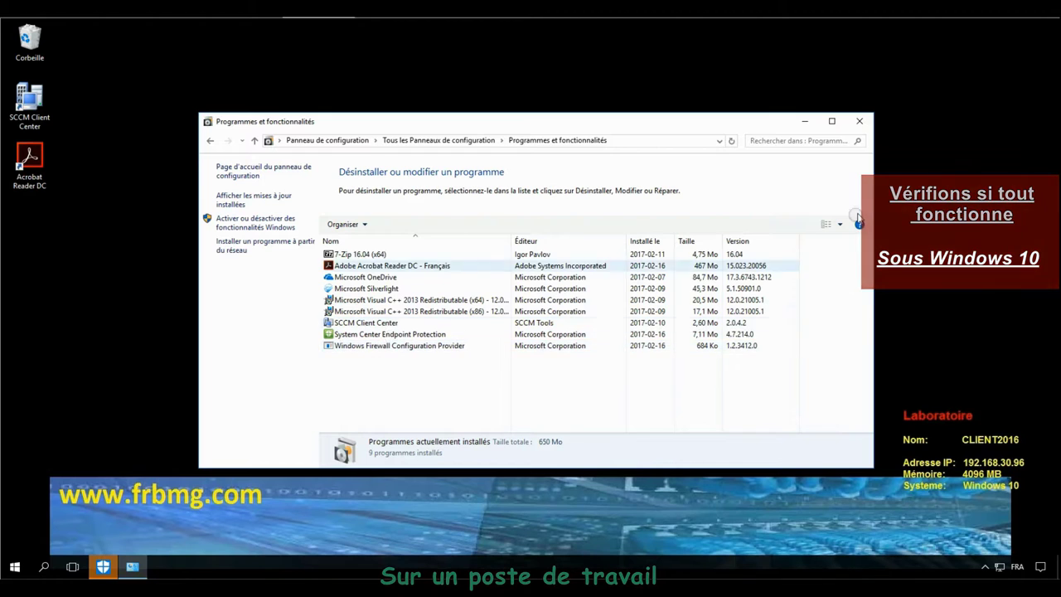
click(860, 122)
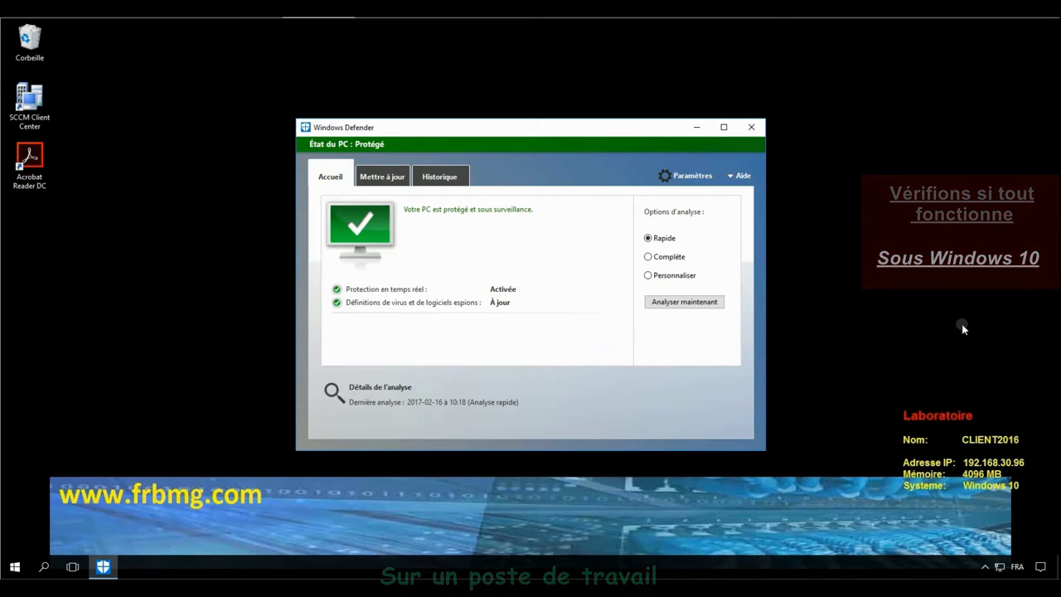